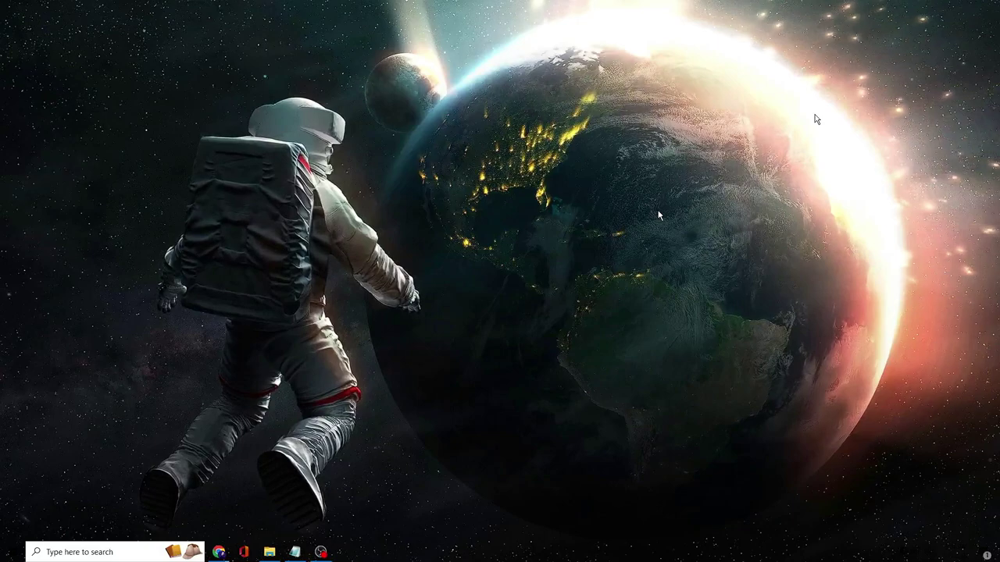
- Open System Properties by searching sysdm.cpl and center its window
click(129, 548)
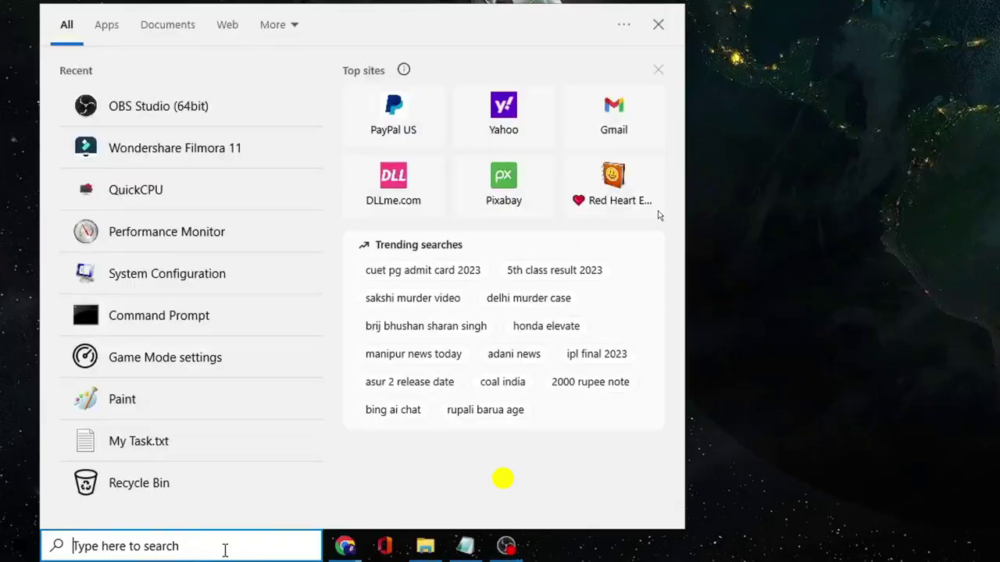
text(sy)
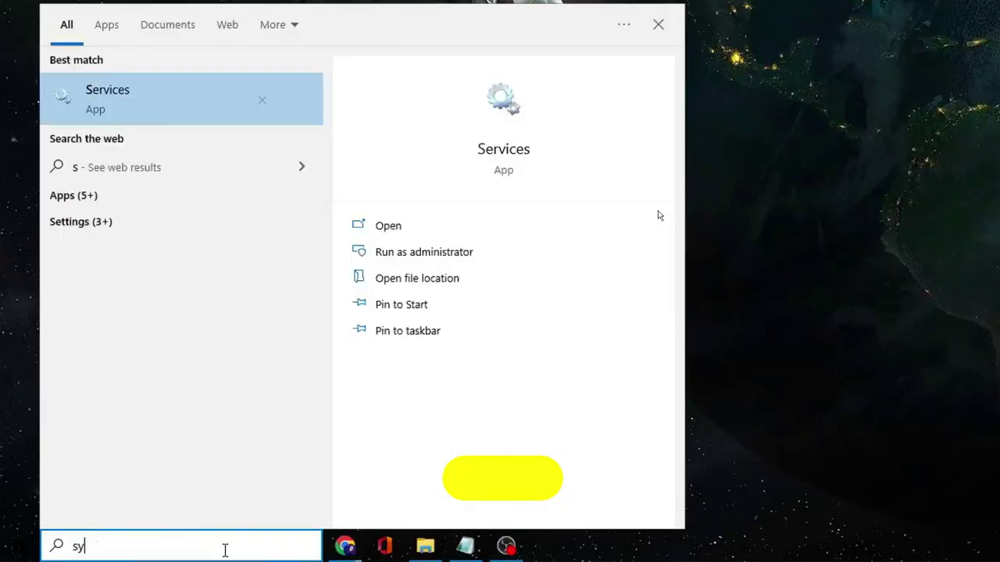
text(sdm.cpl)
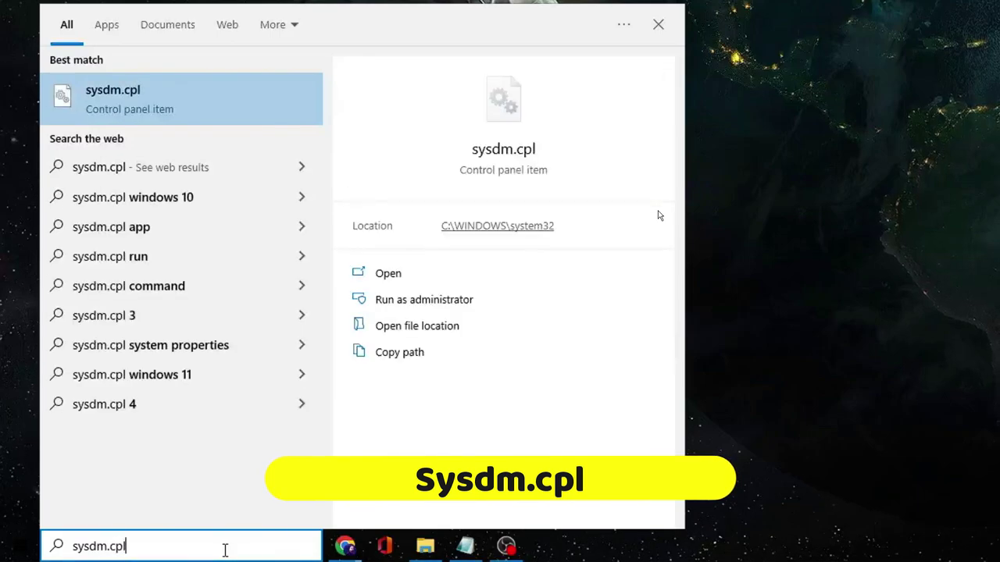
key(Return)
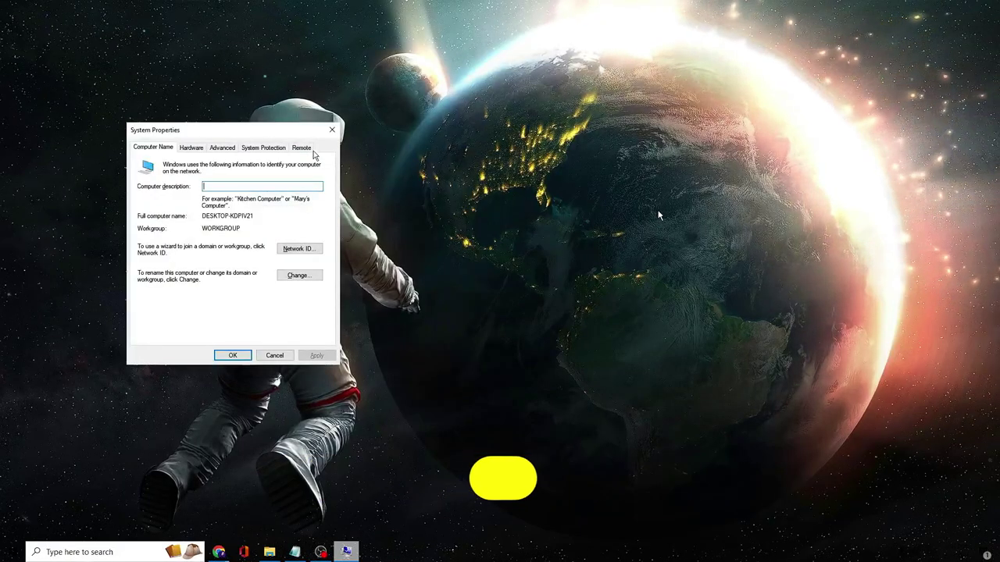
drag(275, 136, 555, 156)
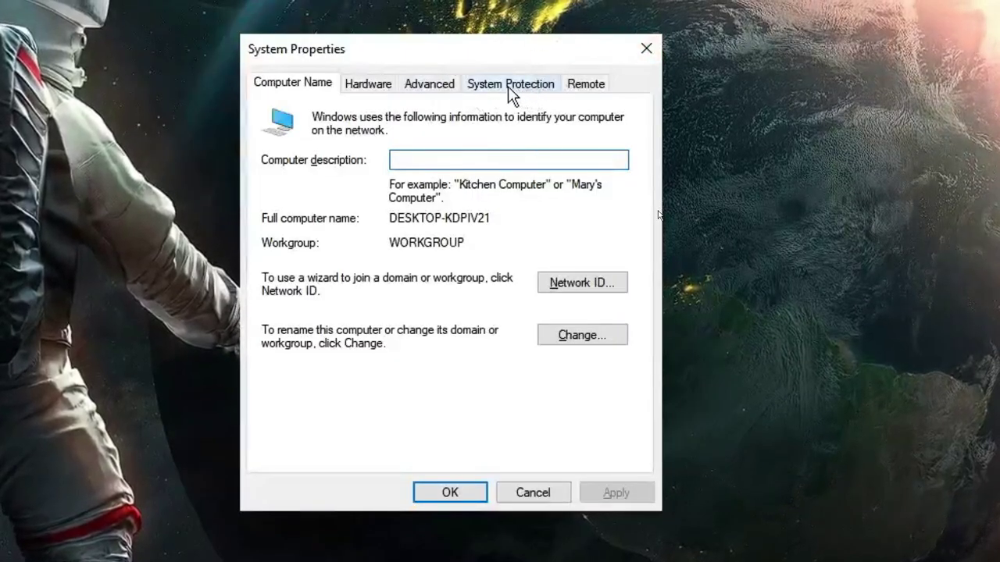
- Create a restore point named 'CPU Booster June 1', then close System Properties
click(520, 92)
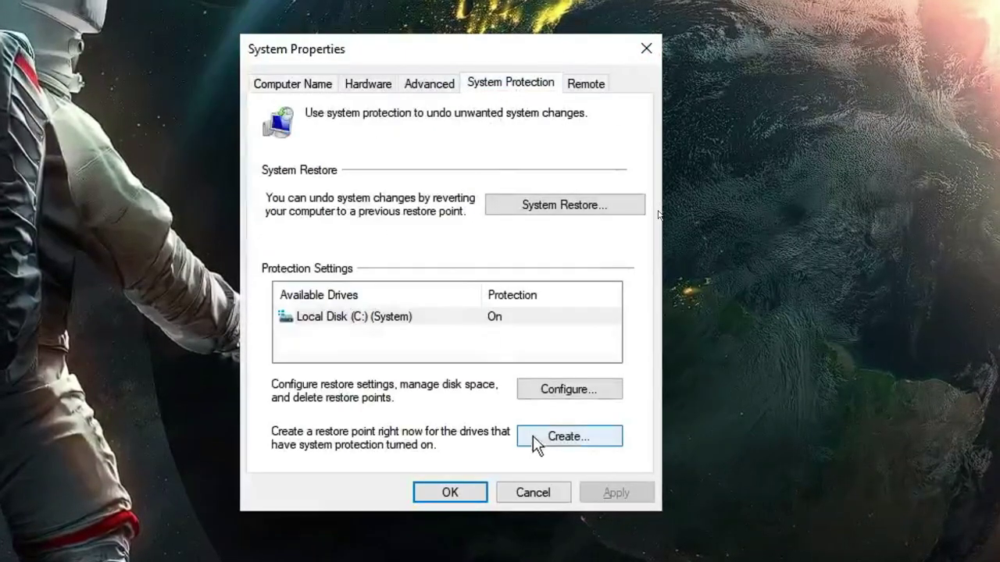
click(587, 449)
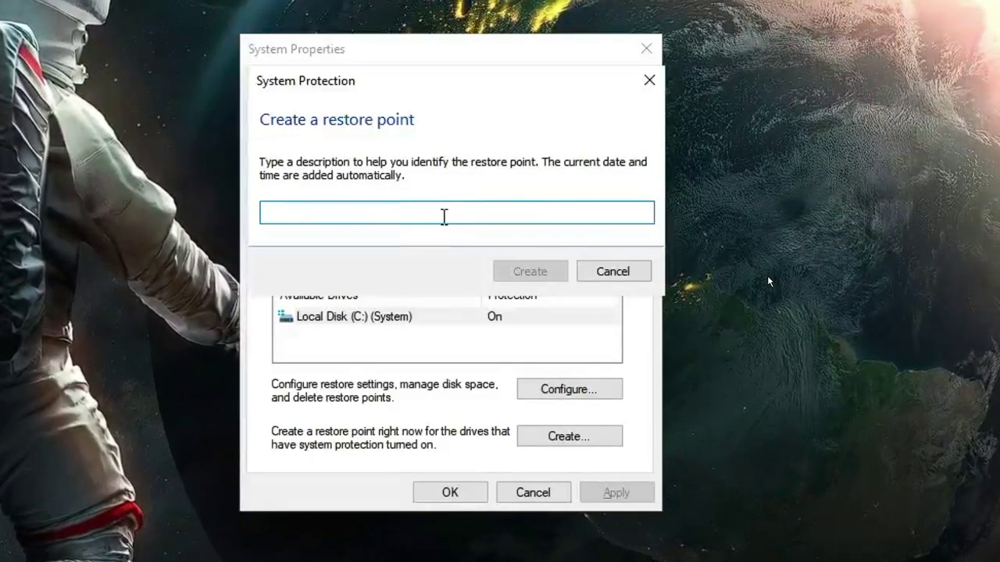
text(CPU Booster Jun)
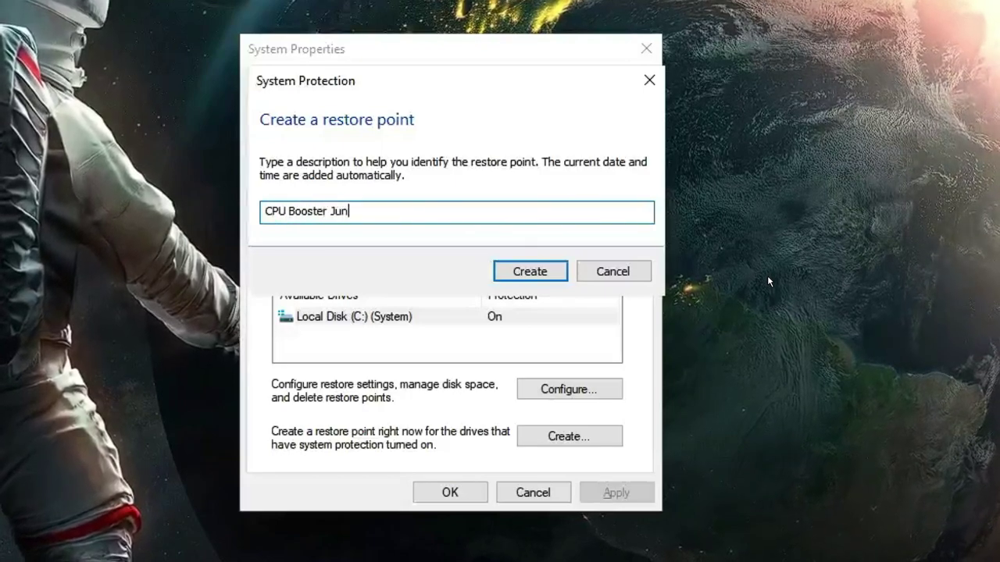
text(e 1)
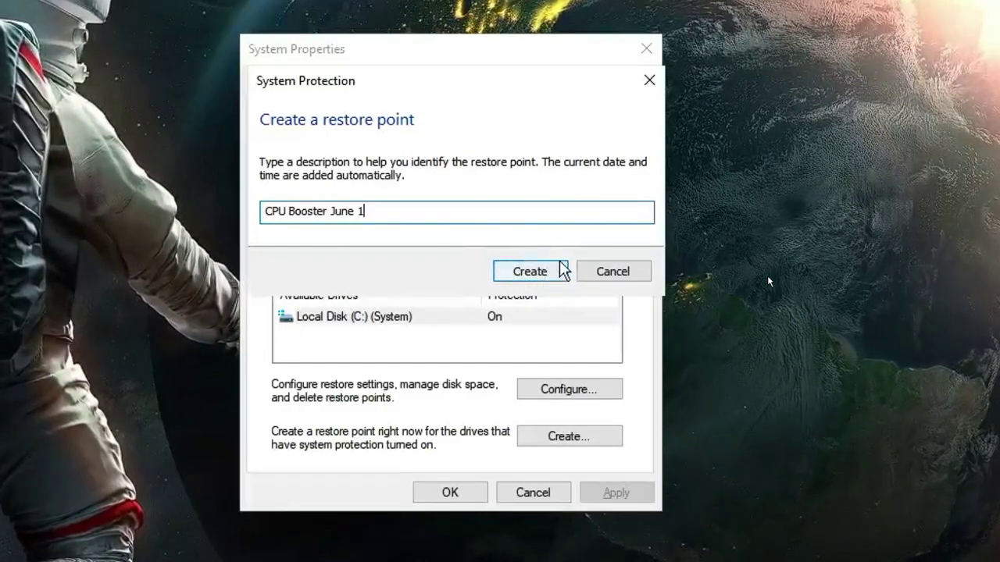
click(609, 275)
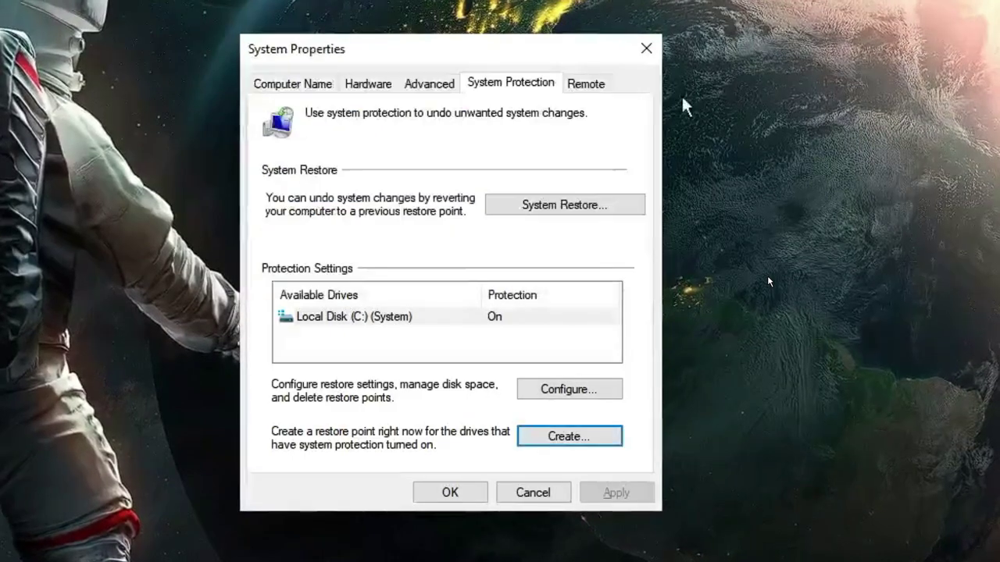
click(645, 51)
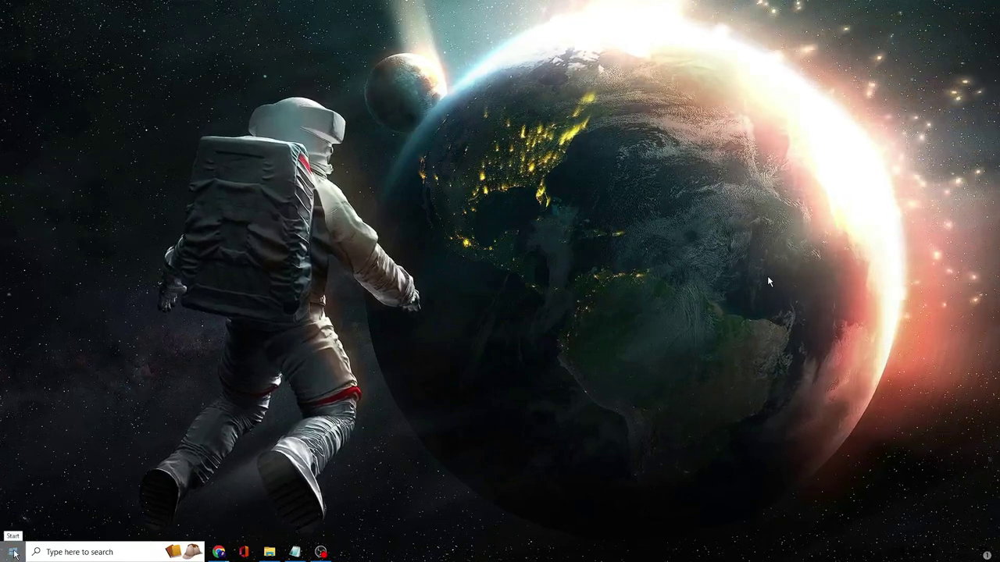
- Go to Settings > System > Storage for Local Disk (C:)
right_click(14, 553)
click(43, 453)
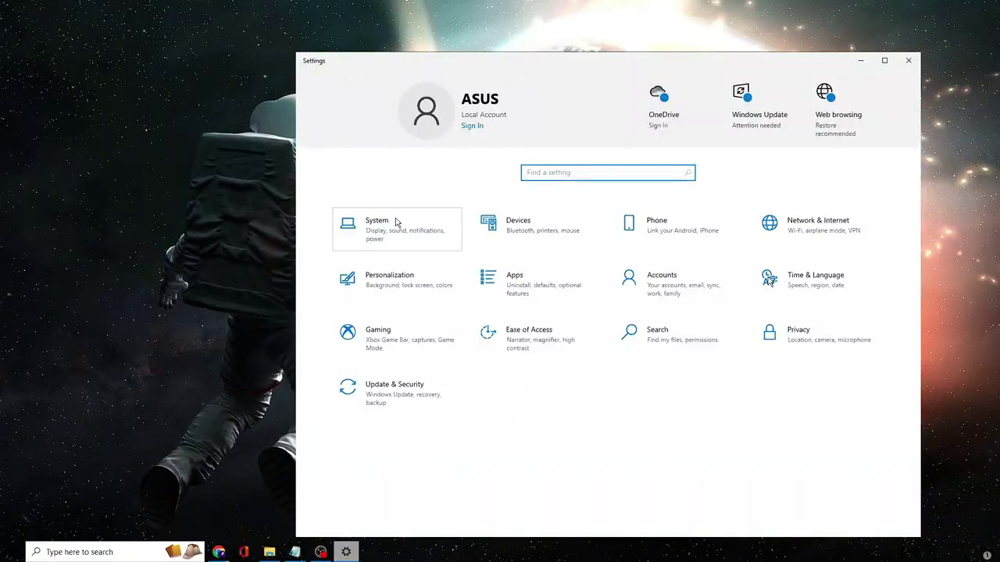
click(396, 221)
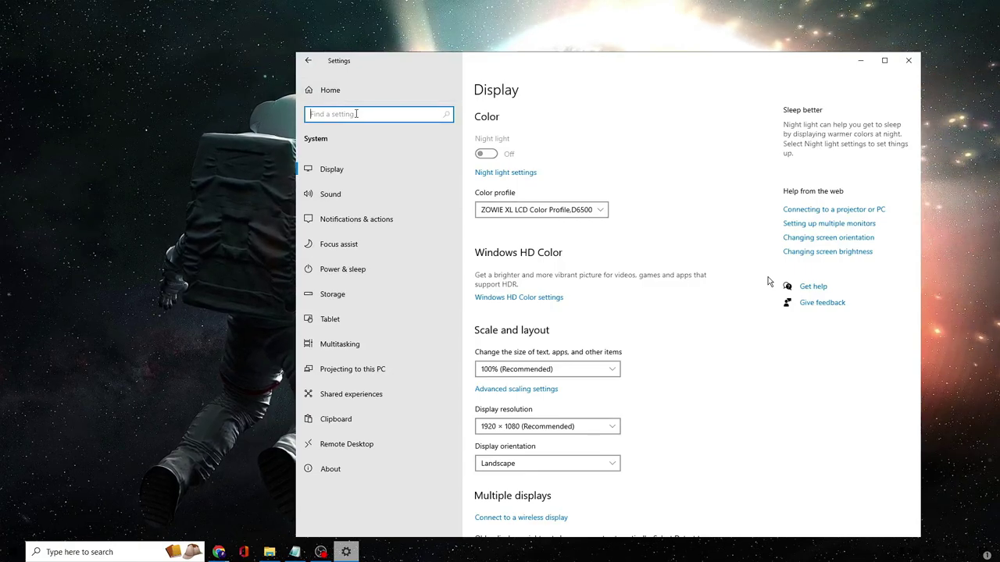
click(366, 294)
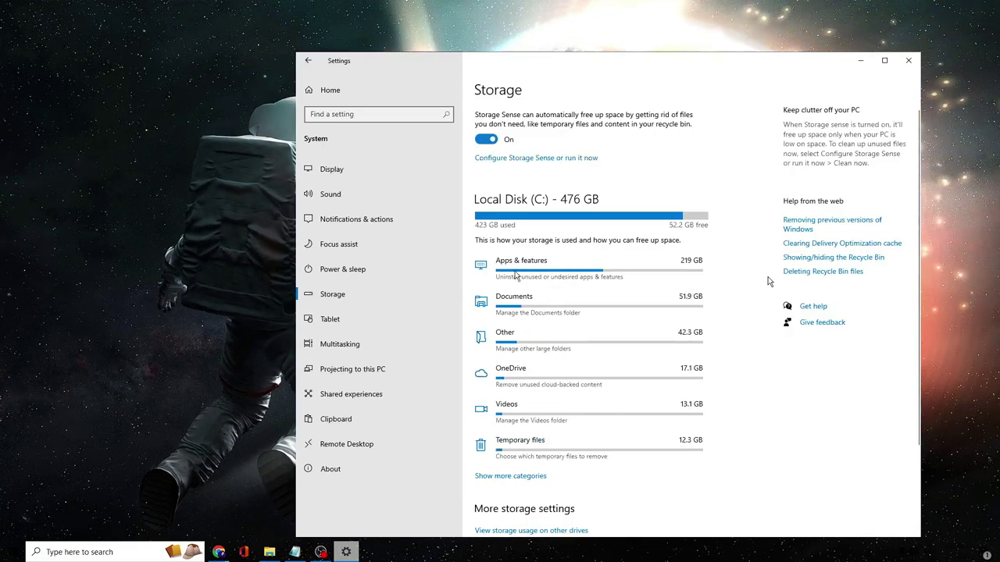
scroll(520, 281, down, 3)
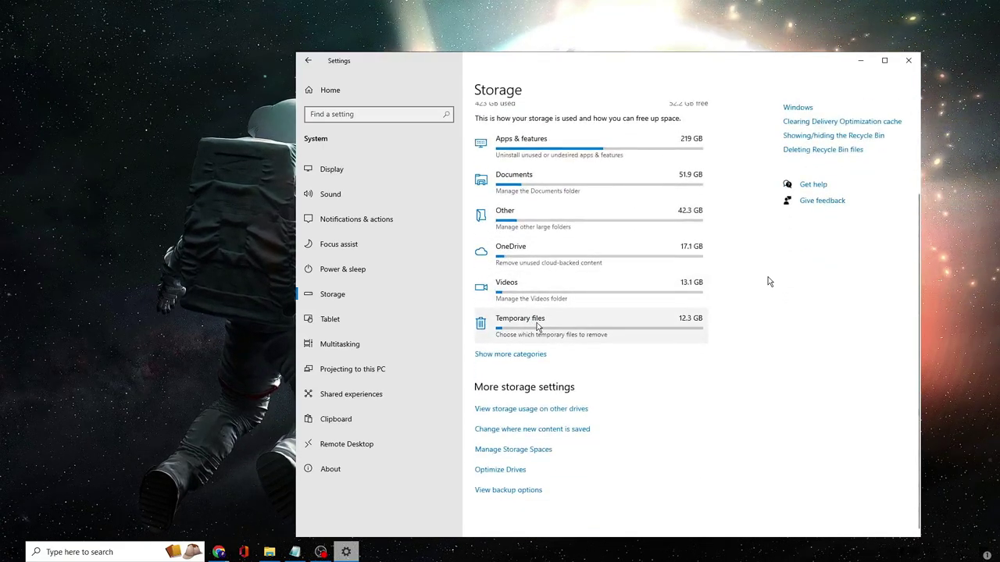
- Mark Downloads and Recycle Bin temporary files for removal and return to Storage
click(537, 327)
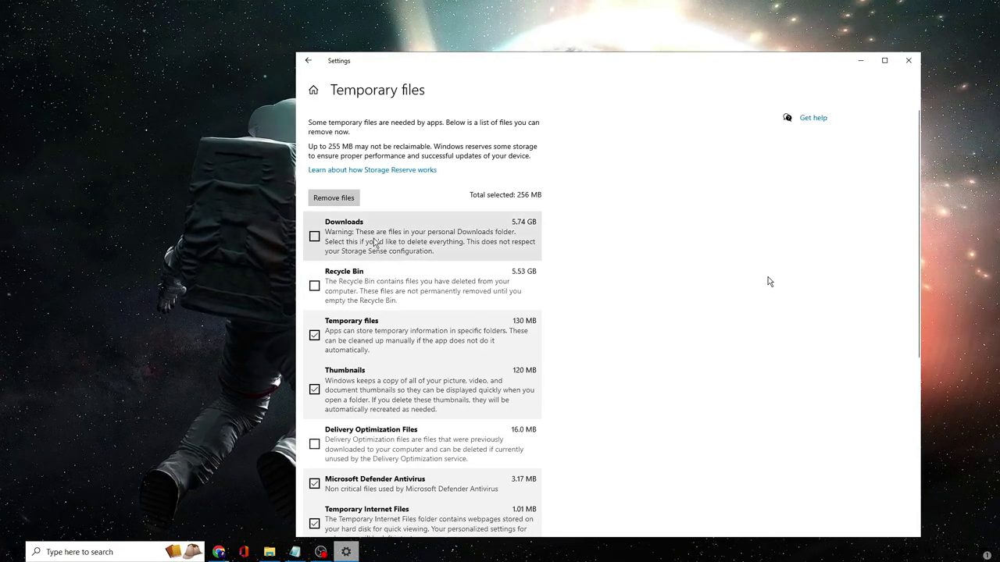
click(314, 237)
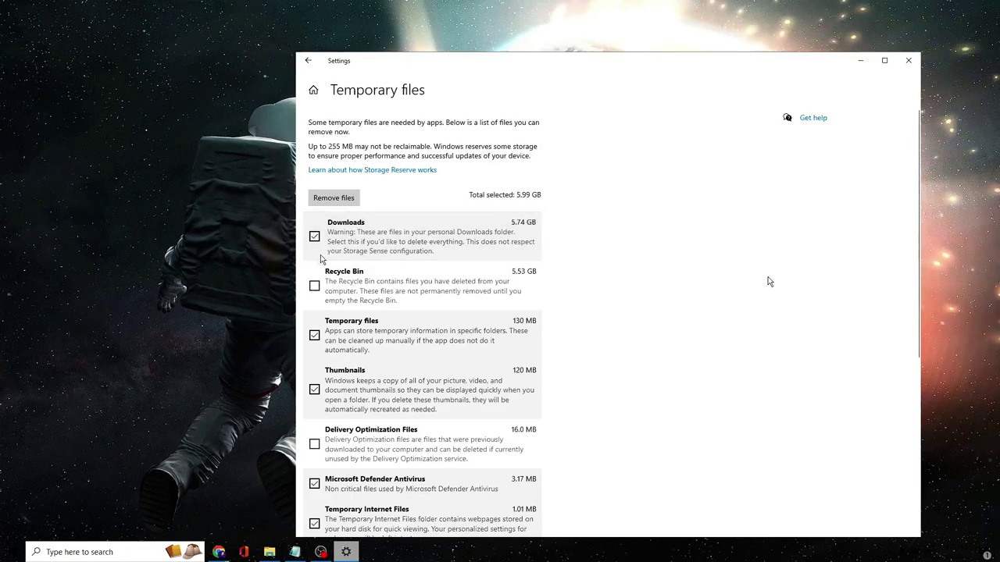
click(314, 286)
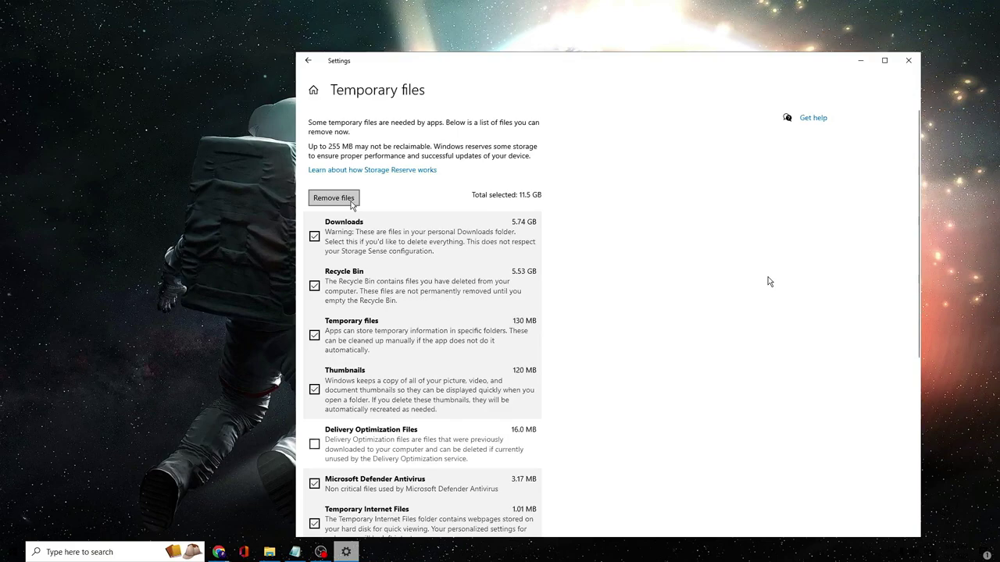
click(310, 62)
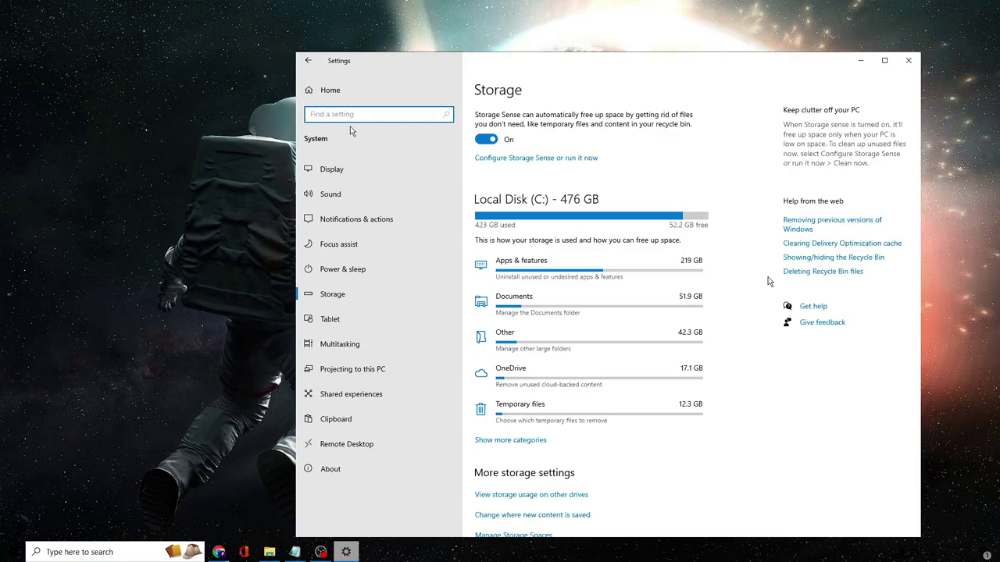
- Search 'game' to turn Game Mode on and Xbox Game Bar off, then close Settings
text(game)
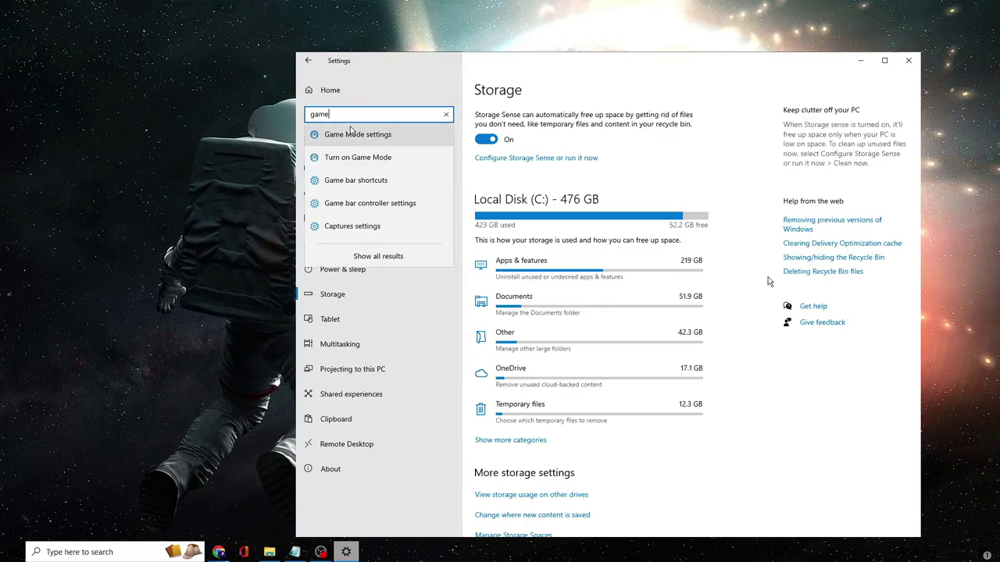
click(357, 136)
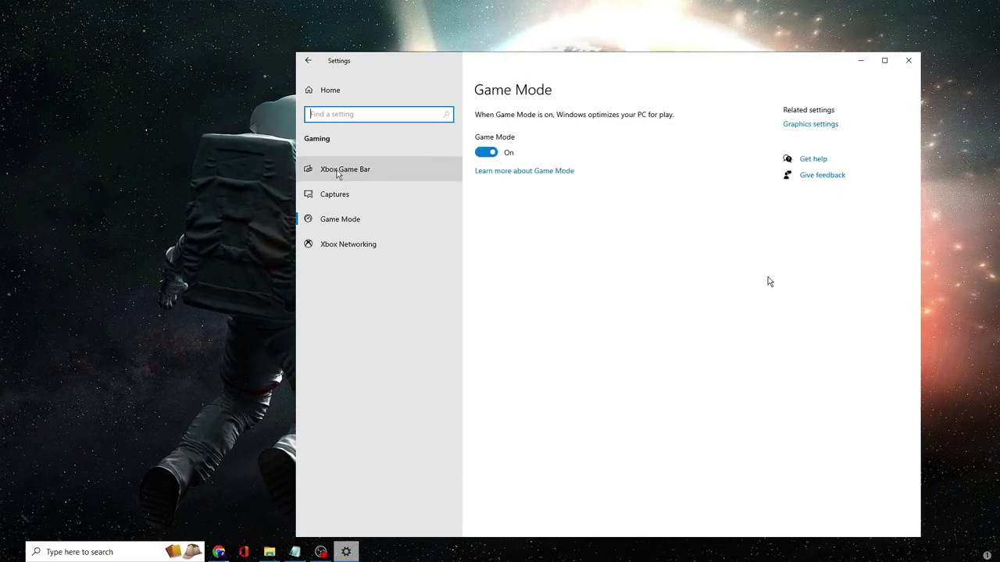
click(359, 172)
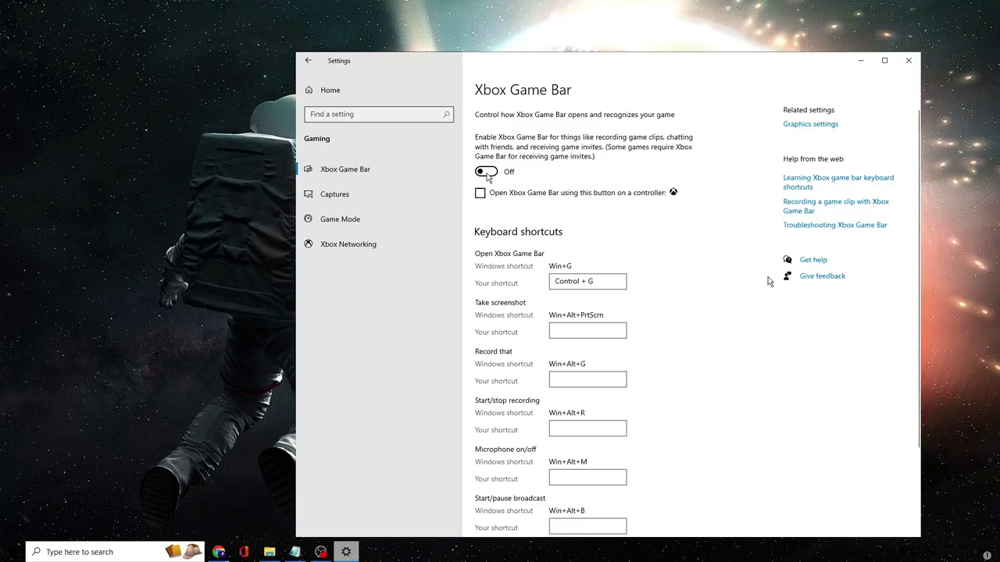
click(914, 67)
click(103, 552)
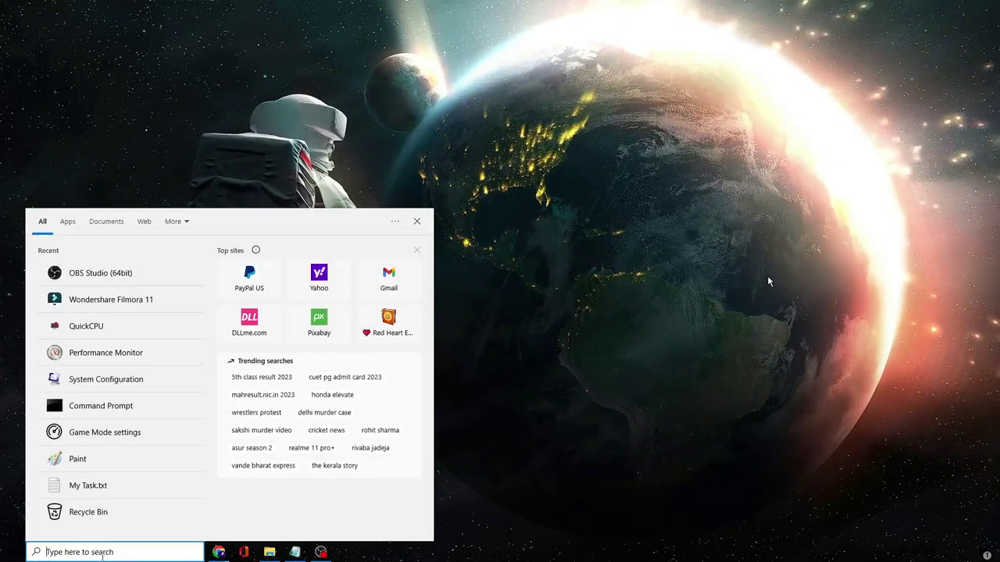
- Set msconfig's advanced boot options to 16 processors, apply, and exit without restarting
text(msconfig)
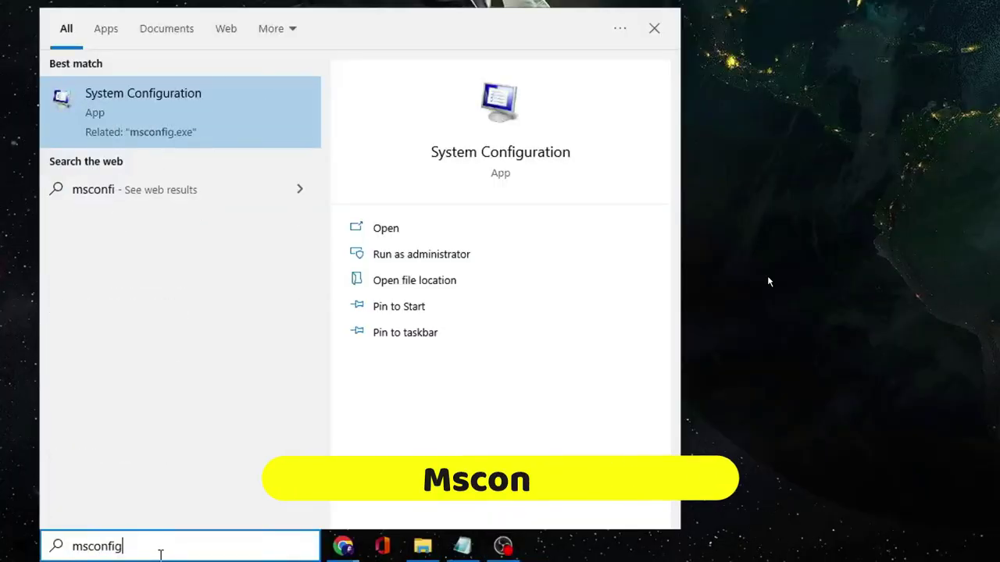
click(151, 112)
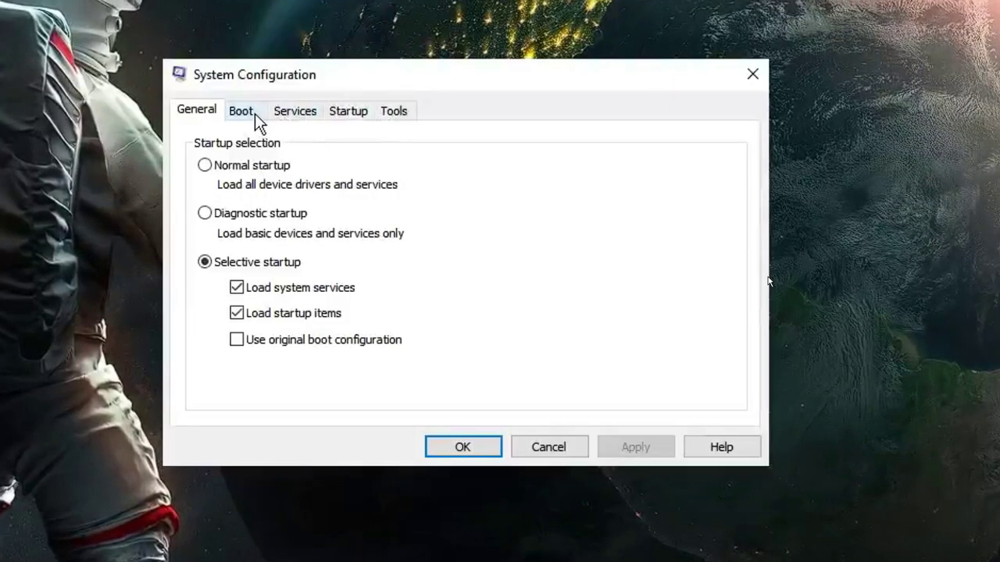
click(255, 113)
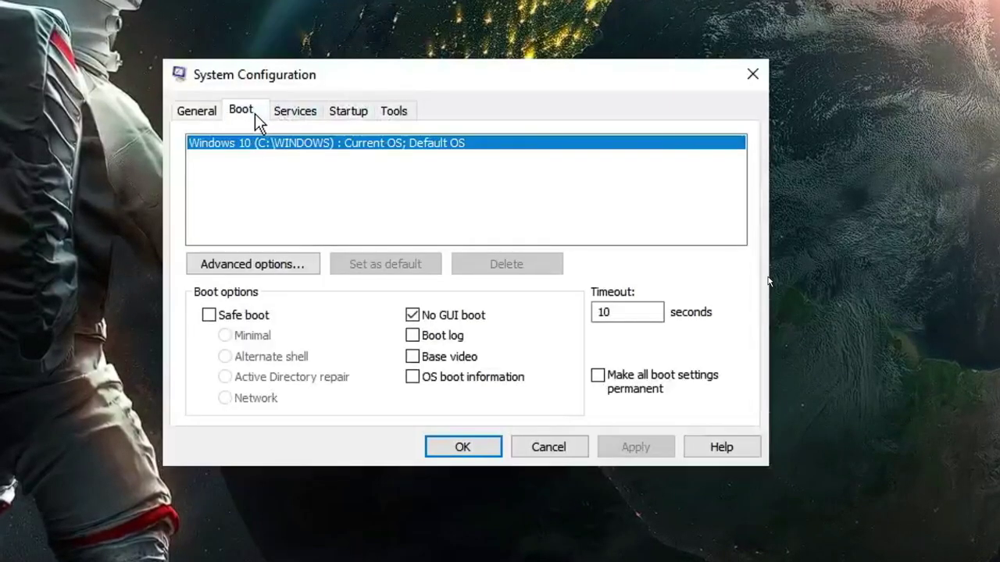
click(271, 263)
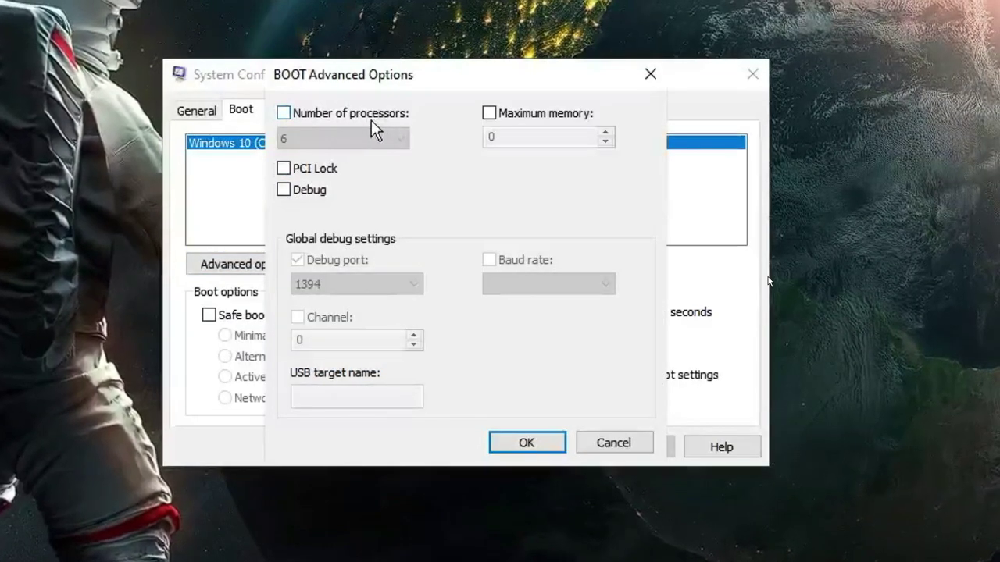
click(289, 110)
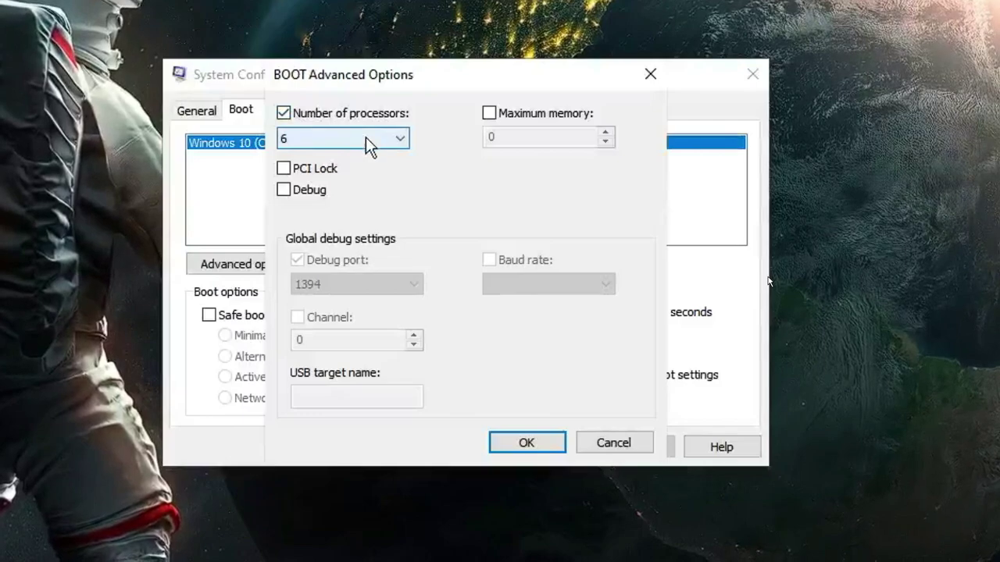
click(366, 137)
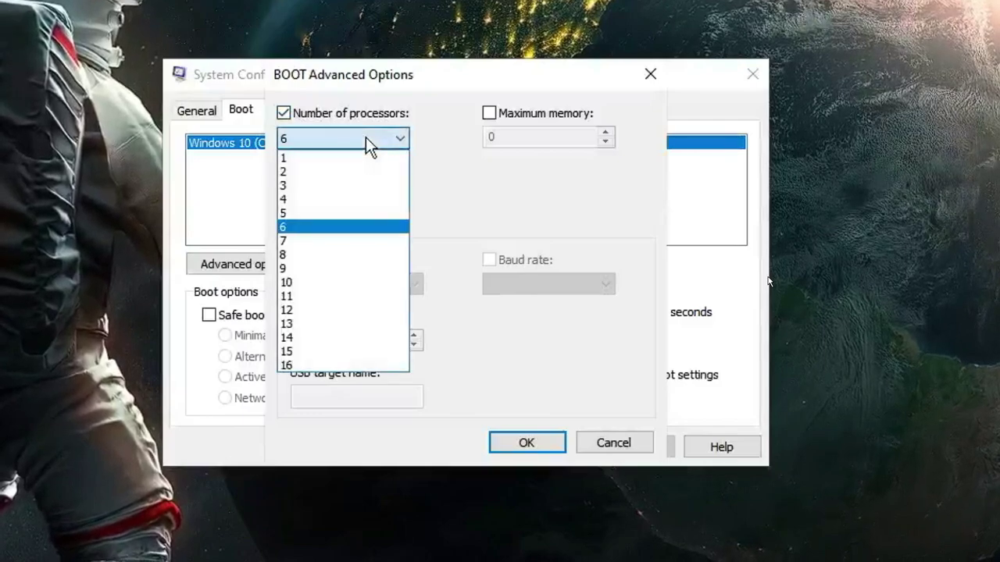
click(318, 366)
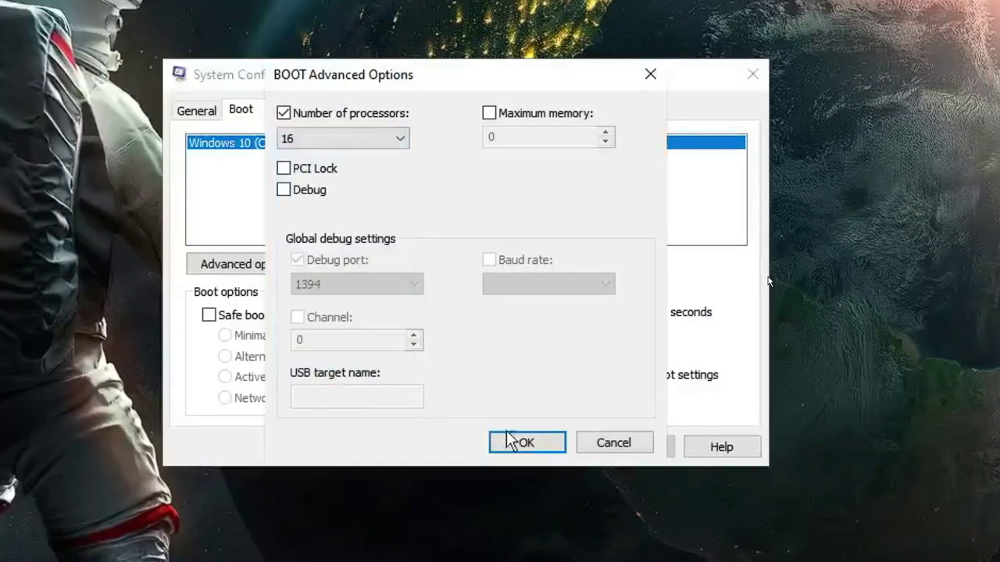
click(545, 444)
click(635, 449)
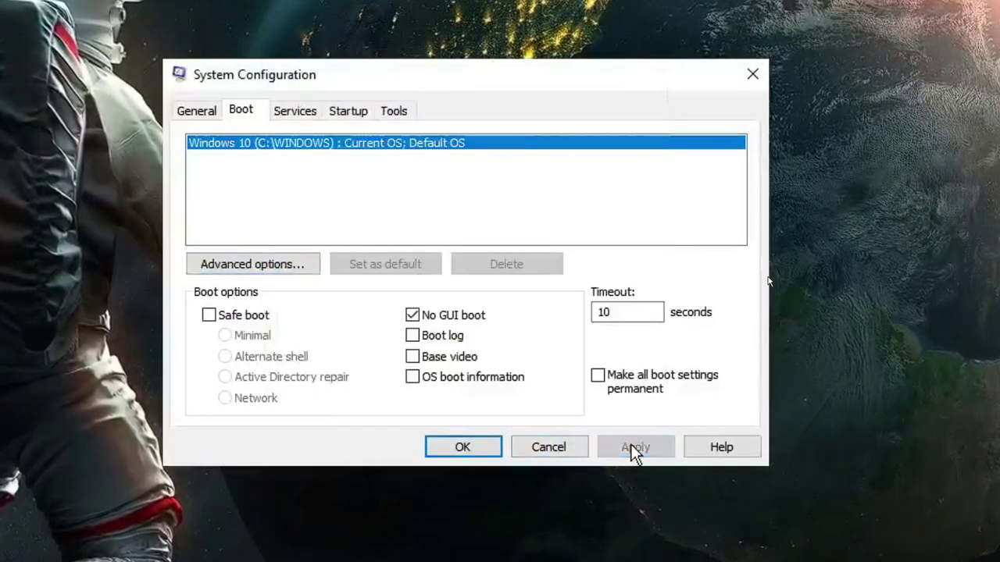
click(492, 444)
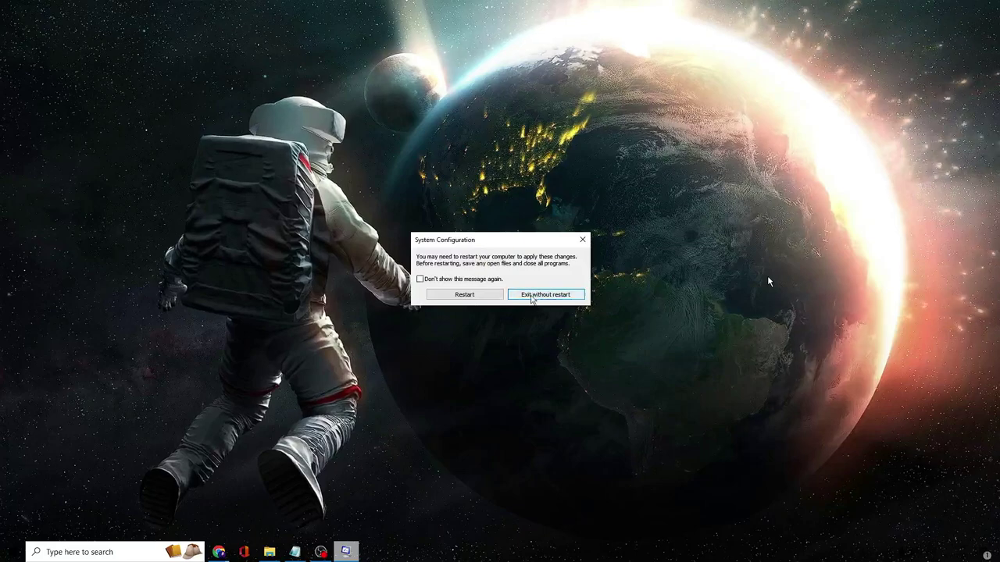
click(539, 294)
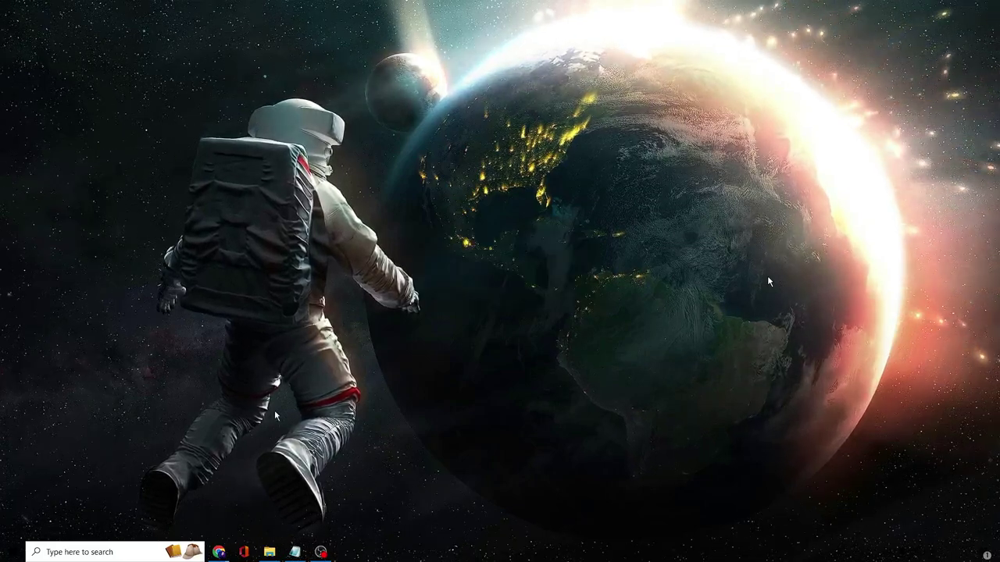
- Open Power Options by searching powercfg.cpl
click(112, 552)
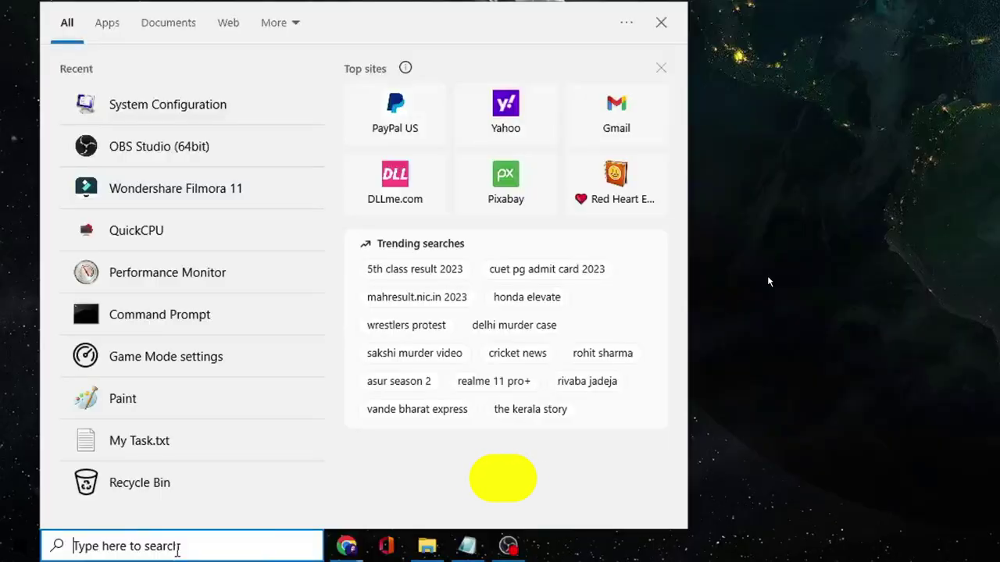
text(powerc)
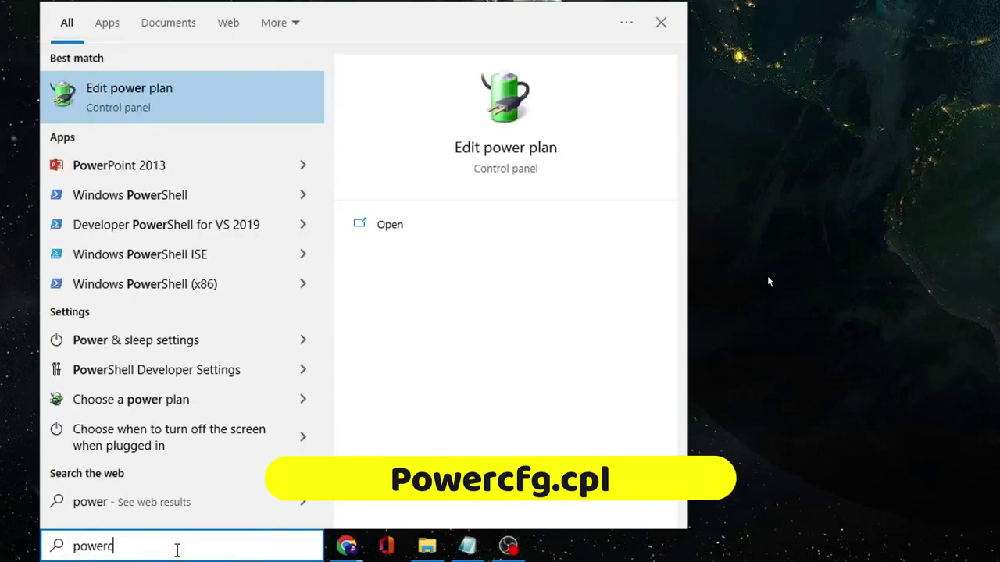
text(fg.cpl)
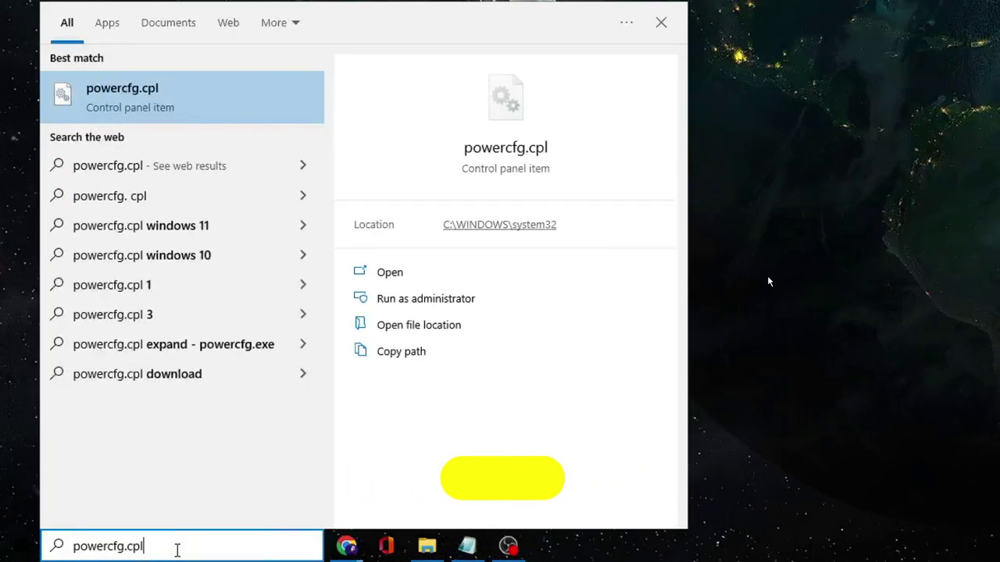
key(Return)
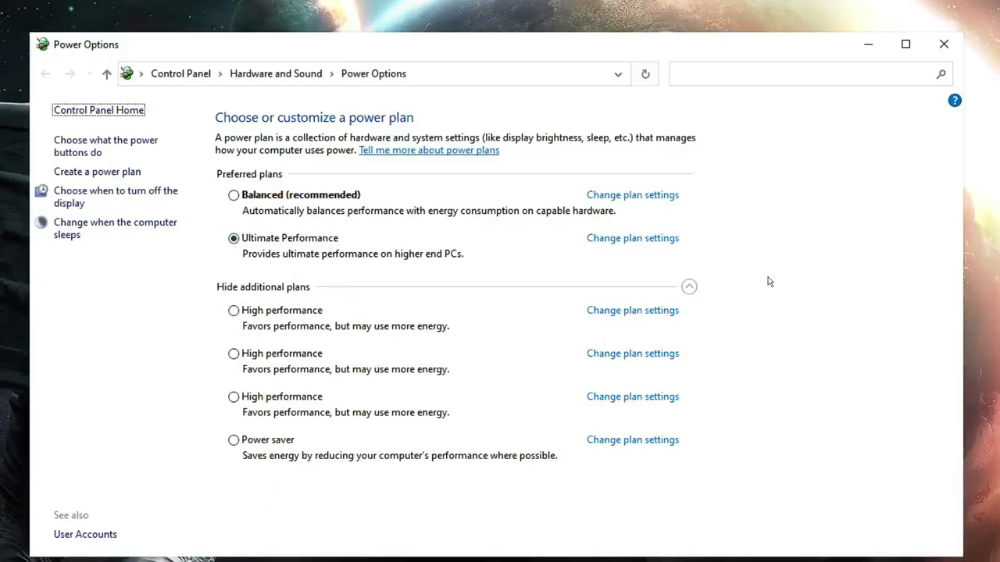
- Paste the Ultimate Performance powercfg -duplicatescheme command into an admin Command Prompt, then close it
click(196, 538)
text(cmd)
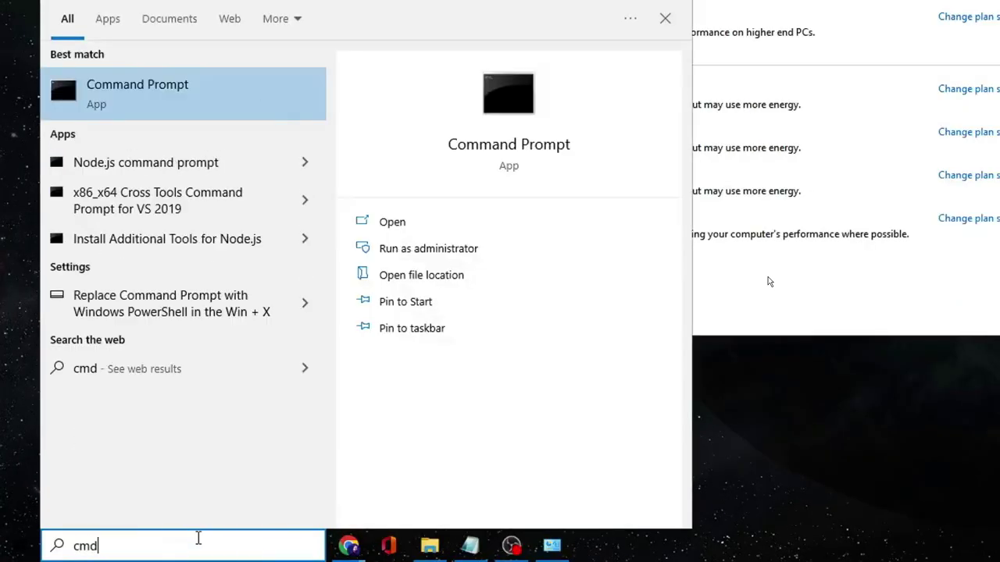
click(450, 250)
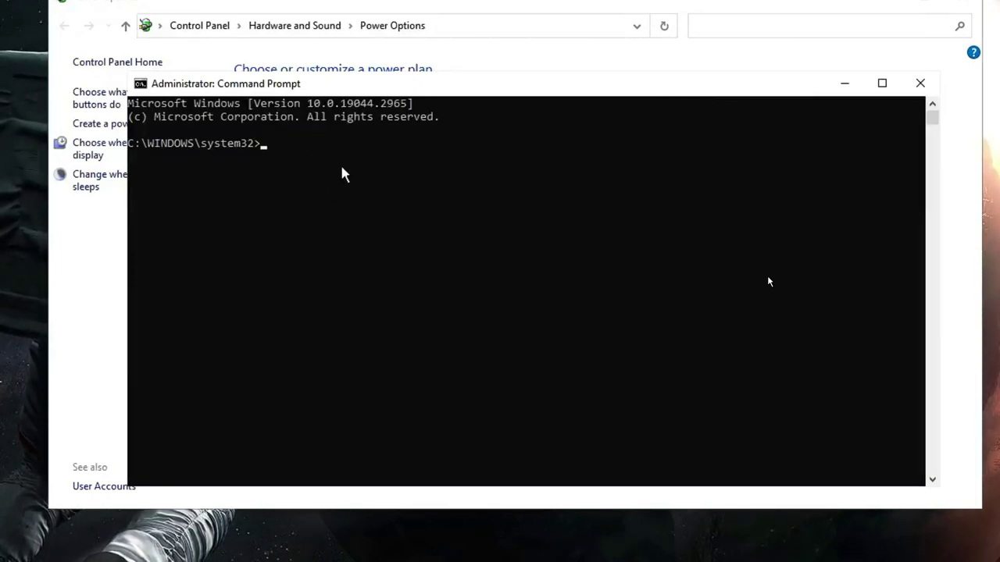
text(powercfg -duplicatescheme e9a42b02-d5df-448d-aa00-03f14749eb61)
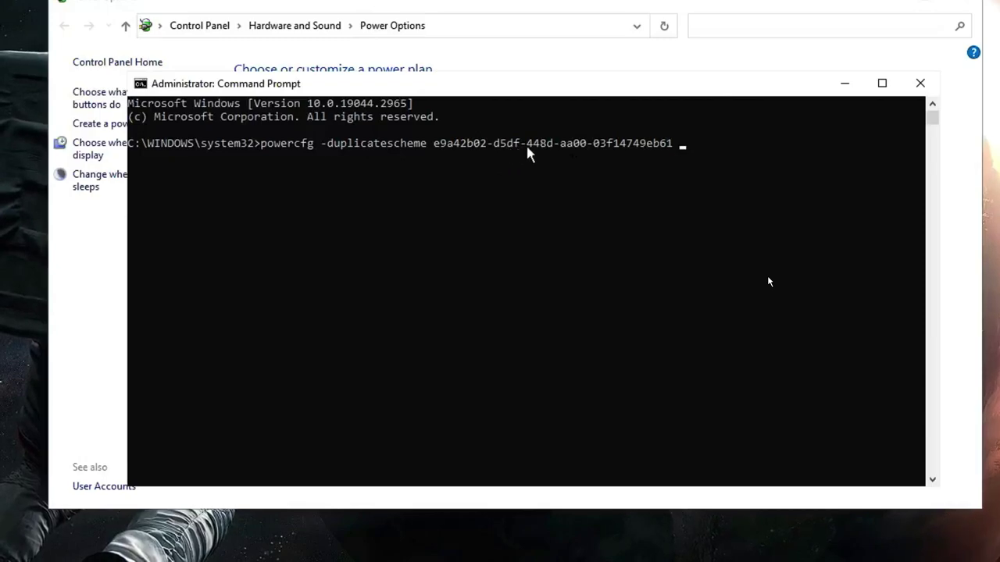
click(917, 84)
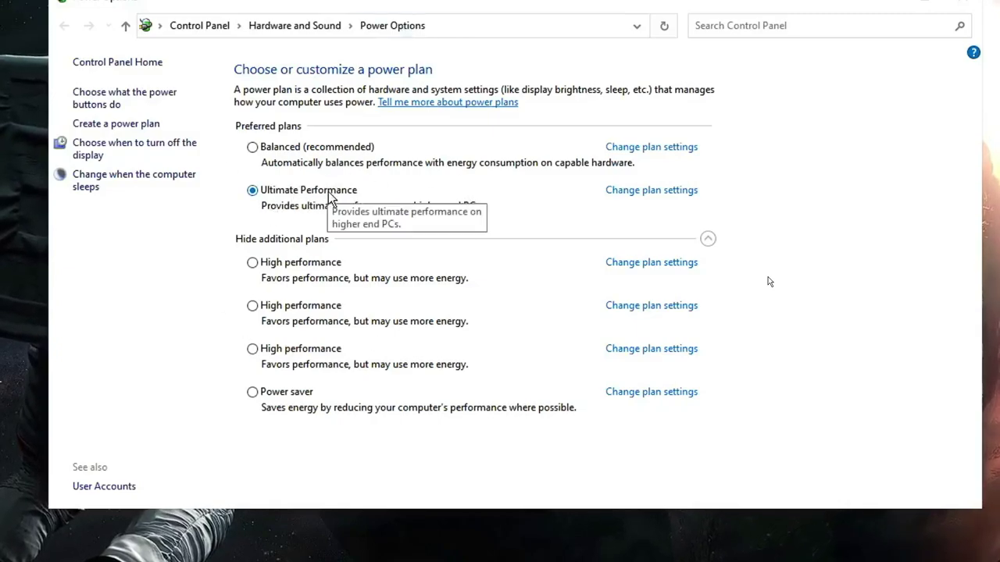
- Set Ultimate Performance's PCI Express Link State Power Management to Off in advanced power settings
click(653, 196)
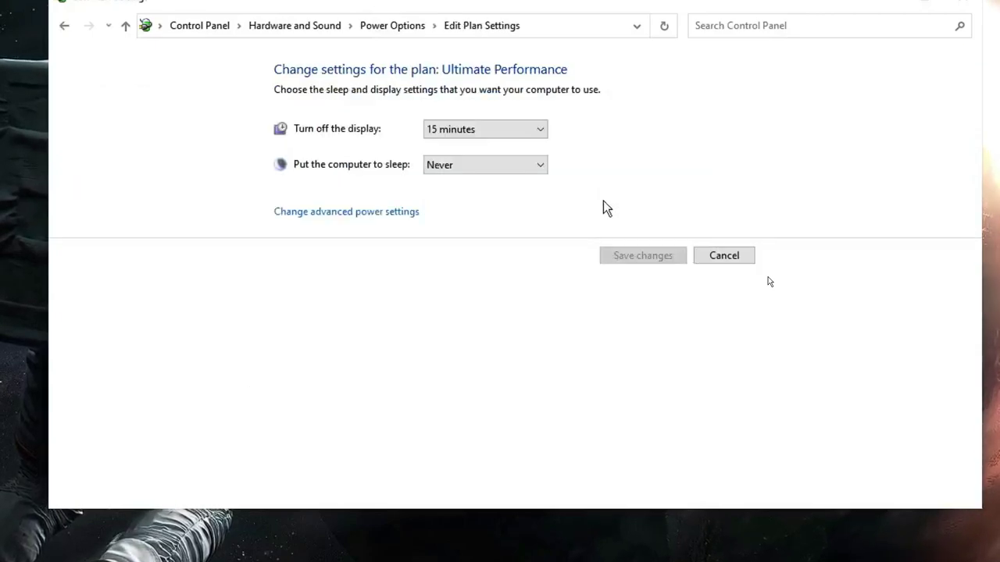
click(351, 219)
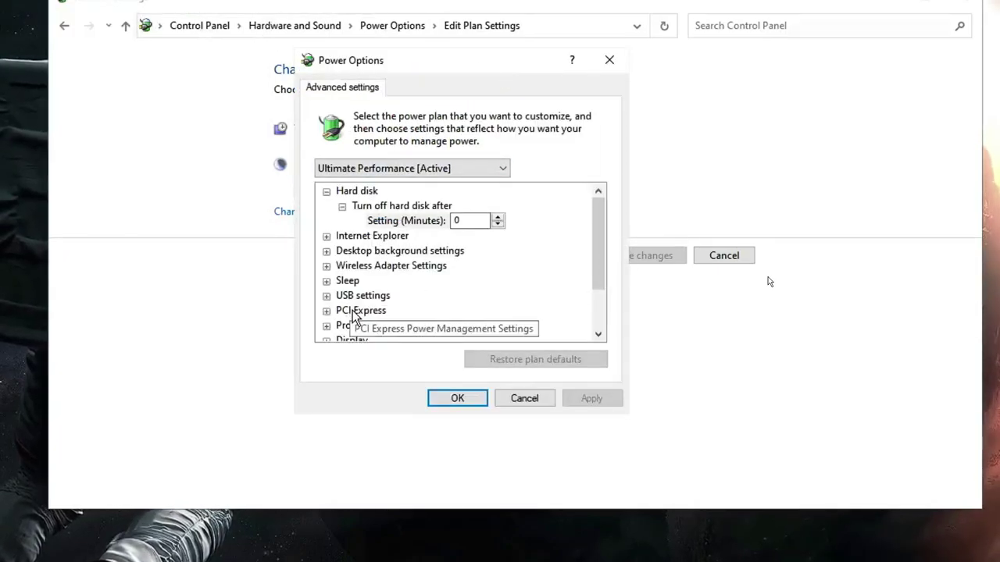
click(374, 311)
double_click(375, 312)
scroll(419, 290, down, 2)
click(398, 251)
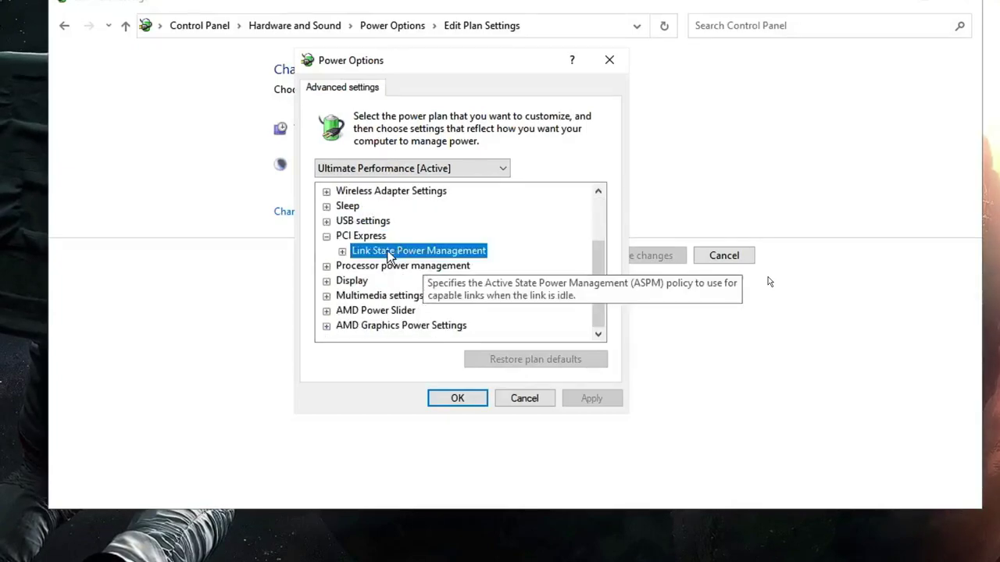
double_click(438, 254)
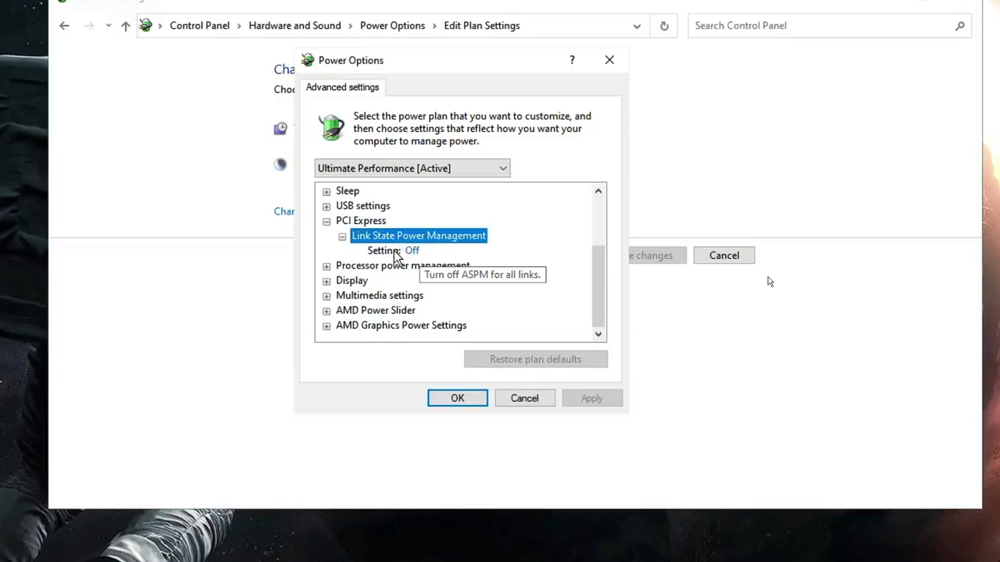
click(419, 252)
click(460, 248)
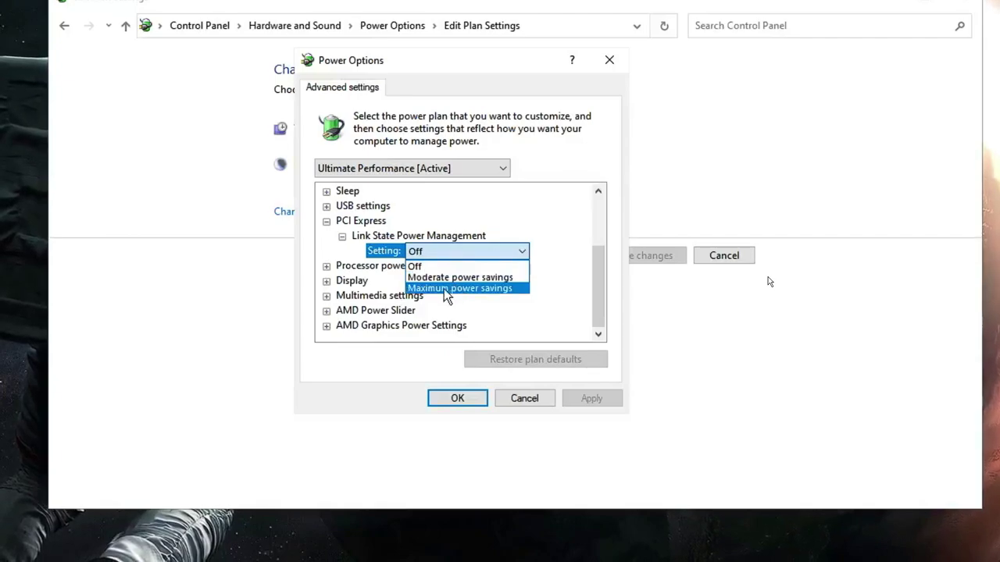
click(427, 266)
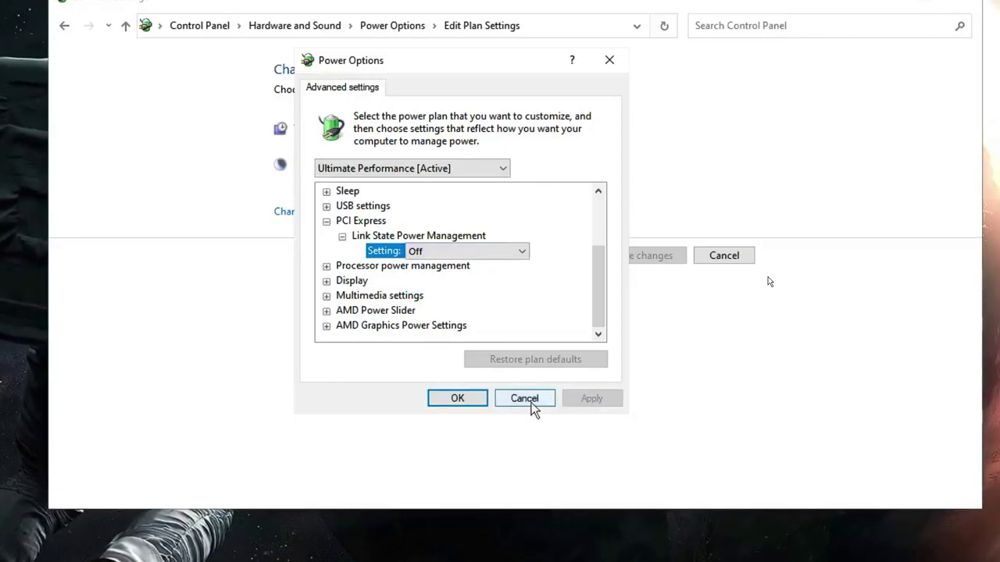
click(469, 399)
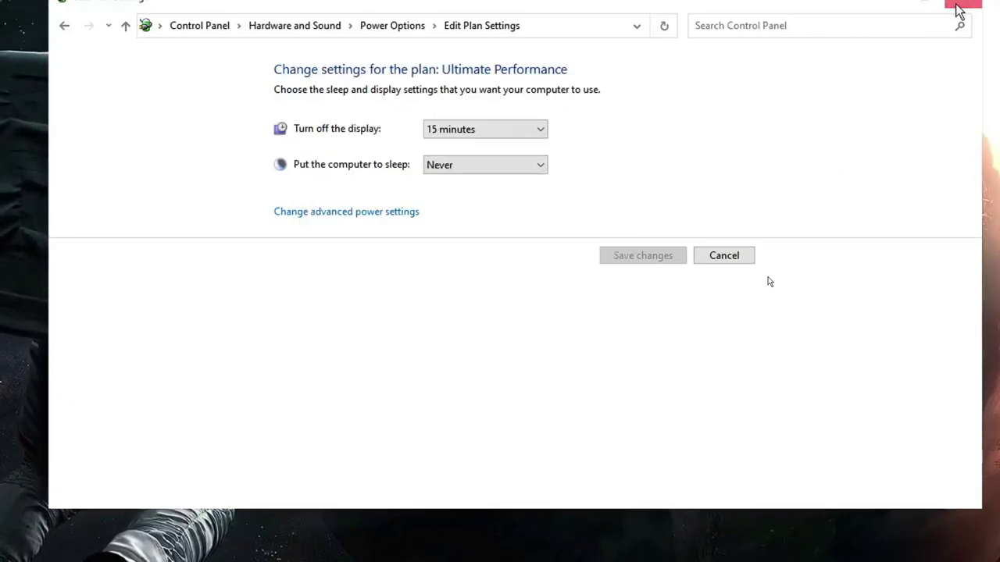
- Close Control Panel and open Performance Monitor from search
click(964, 4)
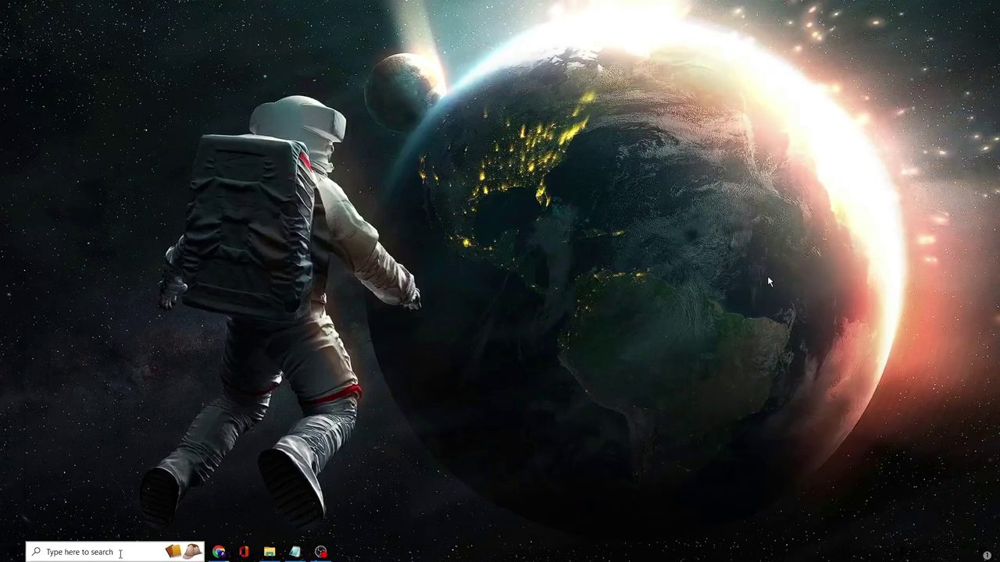
click(120, 552)
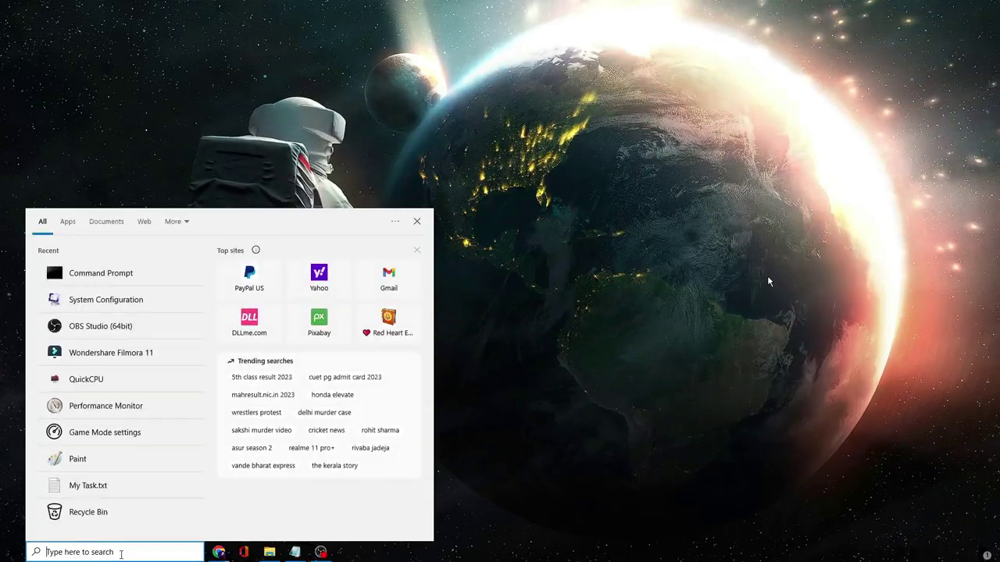
text(perfor)
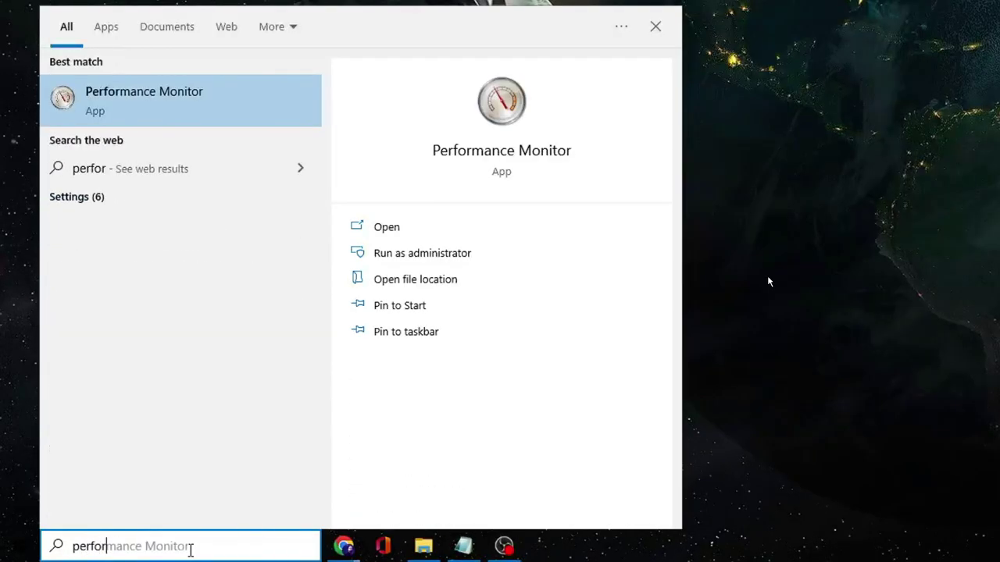
text(ma)
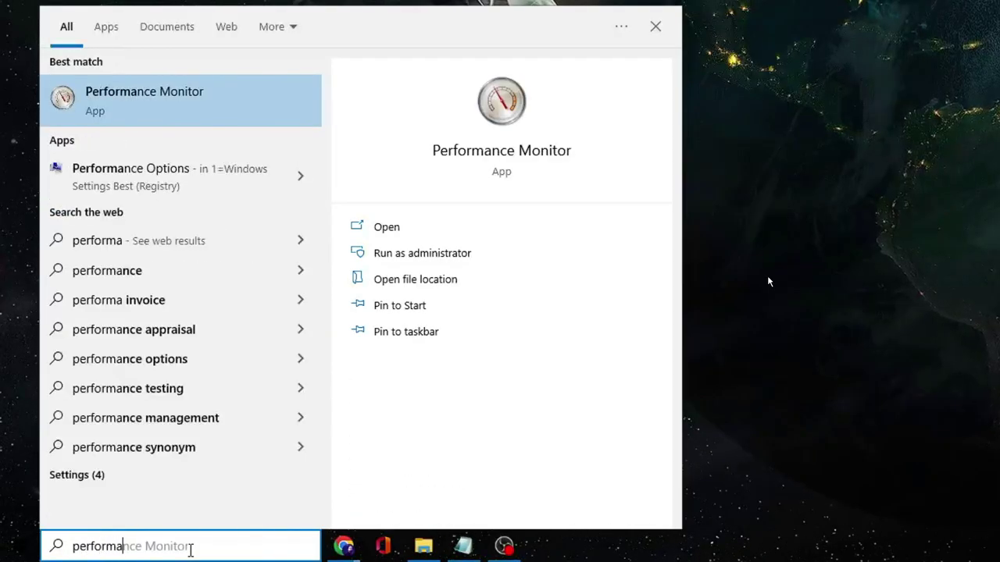
click(200, 99)
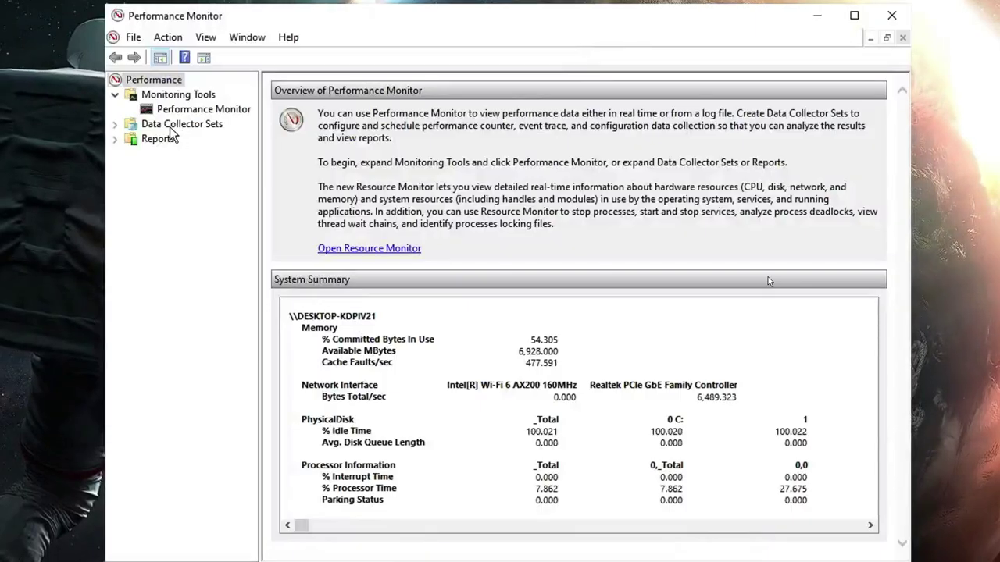
- Start a new User Defined data collector set named 'CPU Boost'
click(175, 127)
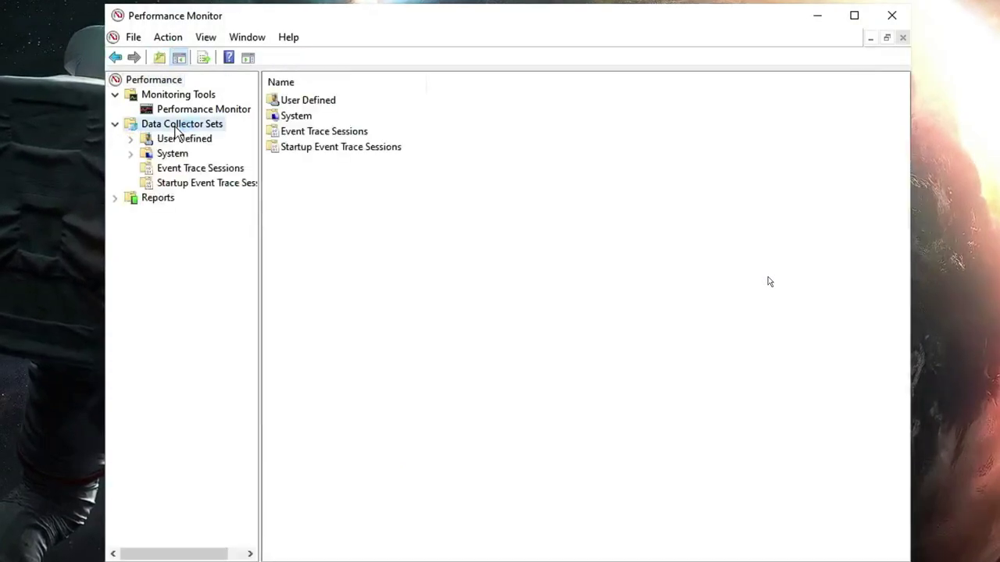
click(179, 141)
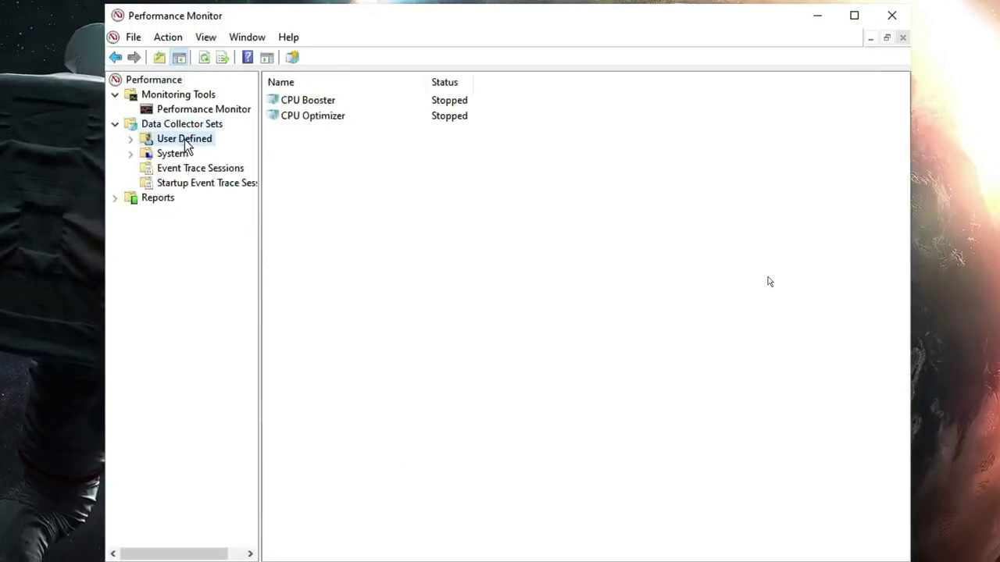
right_click(193, 147)
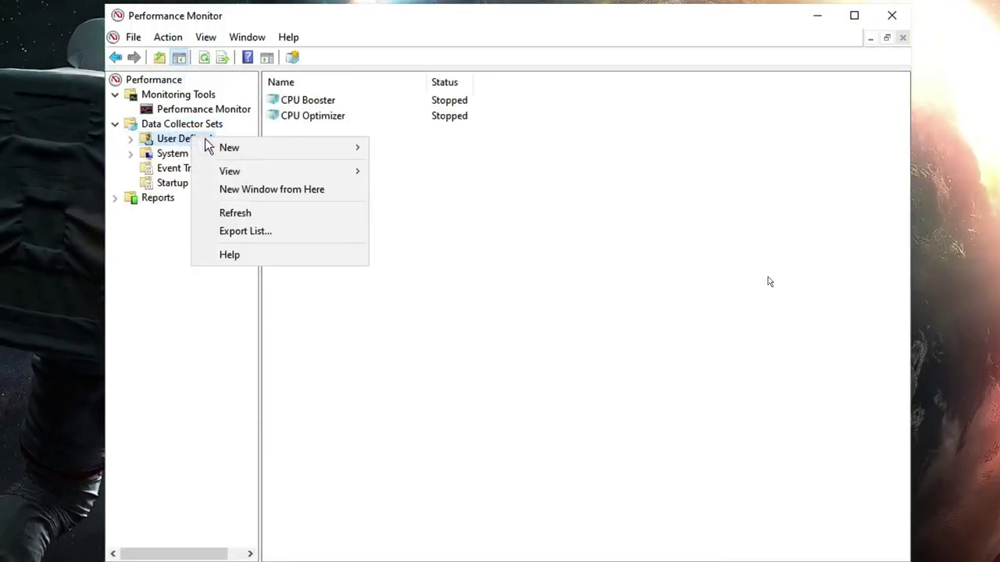
mouse_move(305, 148)
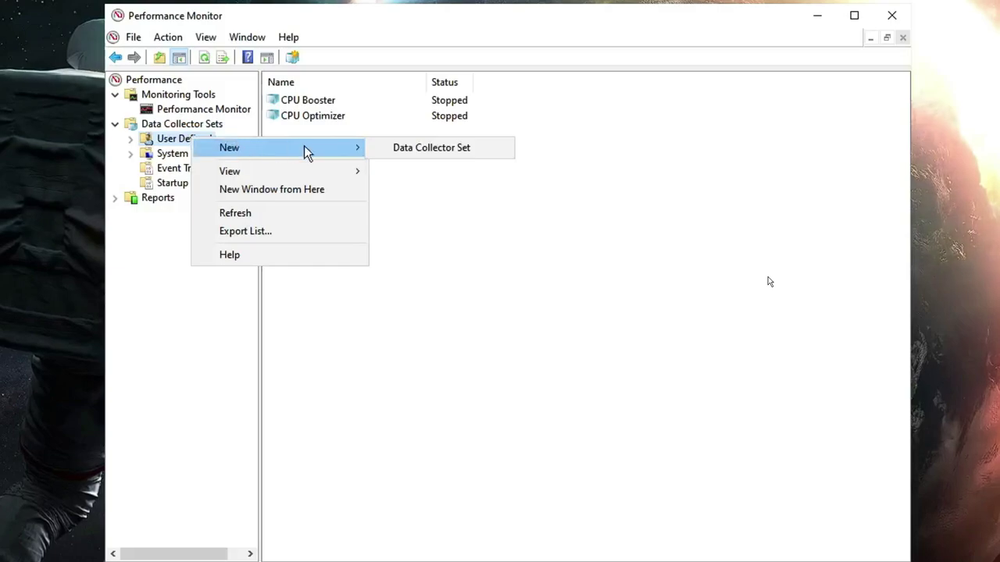
click(440, 150)
text(CPU Boost)
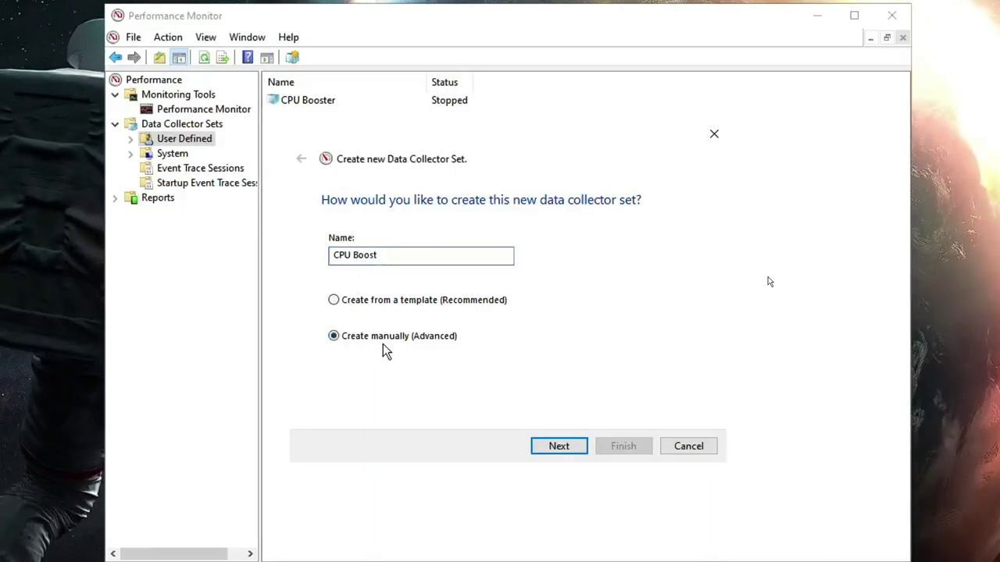
- Add all Processor counters for instance 9 to the CPU Boost set's counter list
click(559, 447)
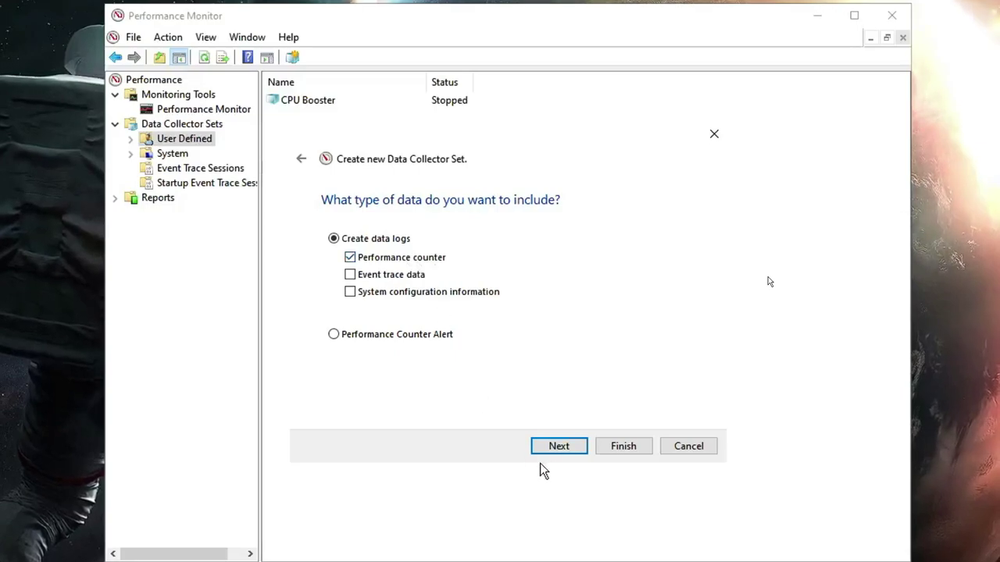
click(576, 448)
click(592, 257)
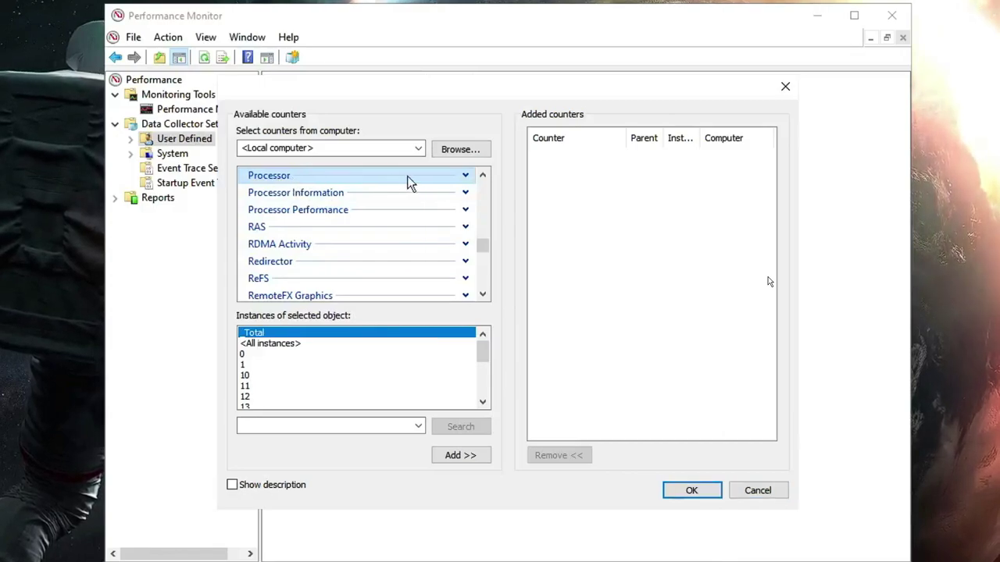
click(465, 175)
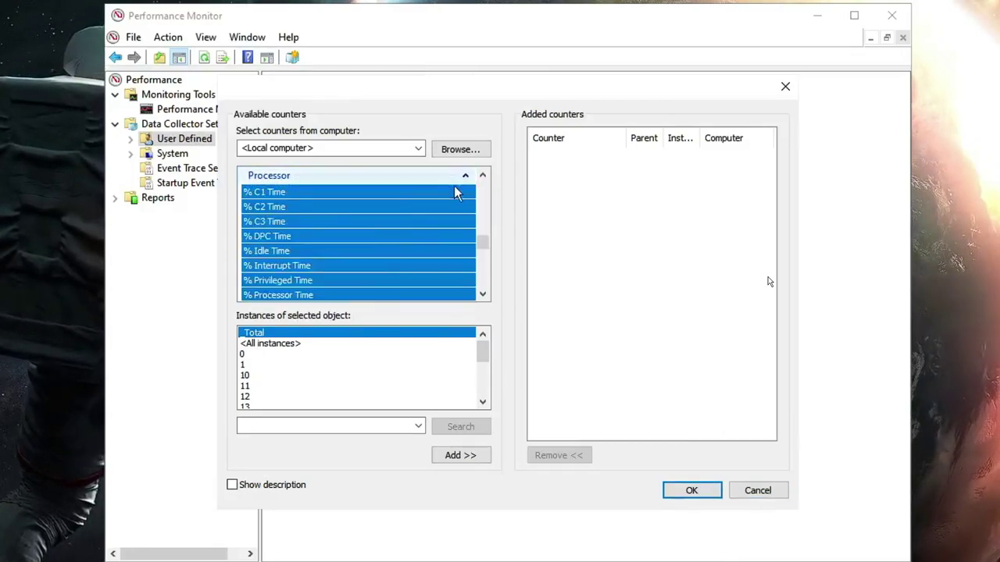
click(262, 385)
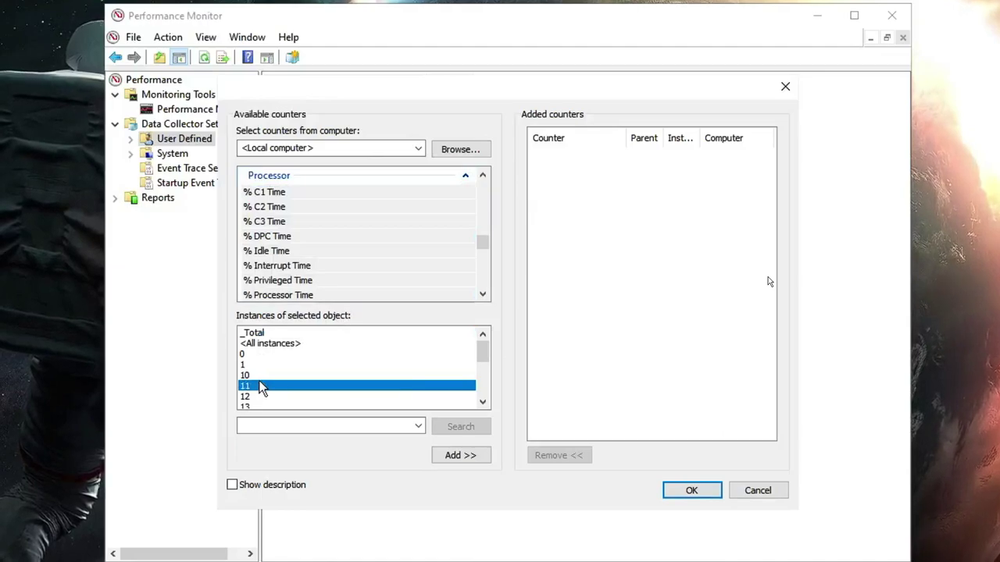
scroll(264, 387, down, 4)
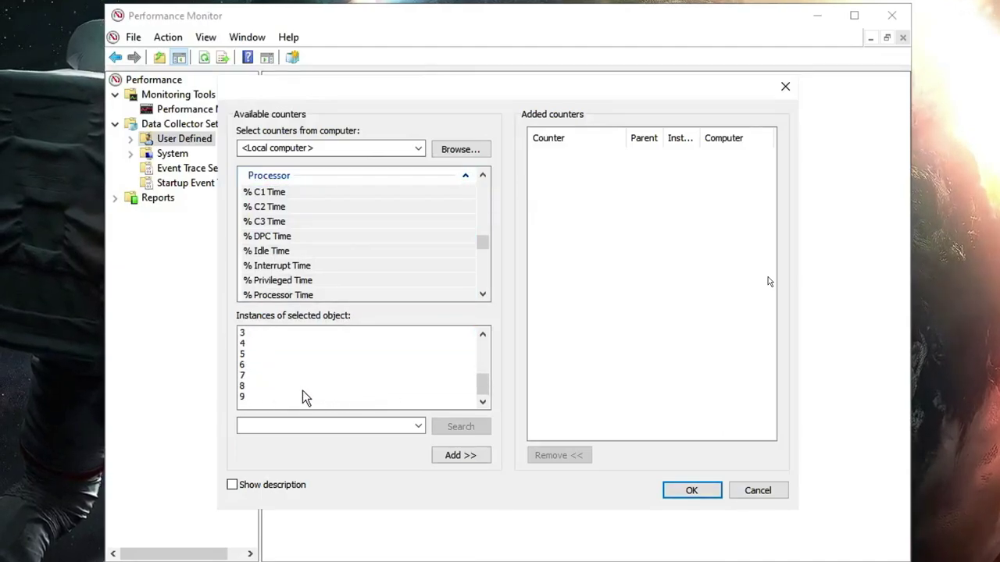
click(244, 397)
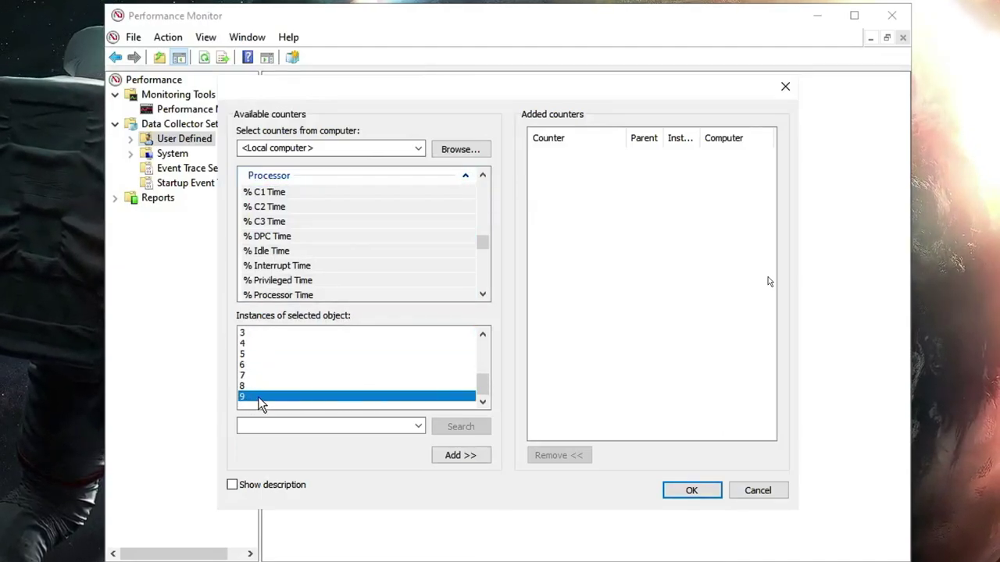
click(460, 456)
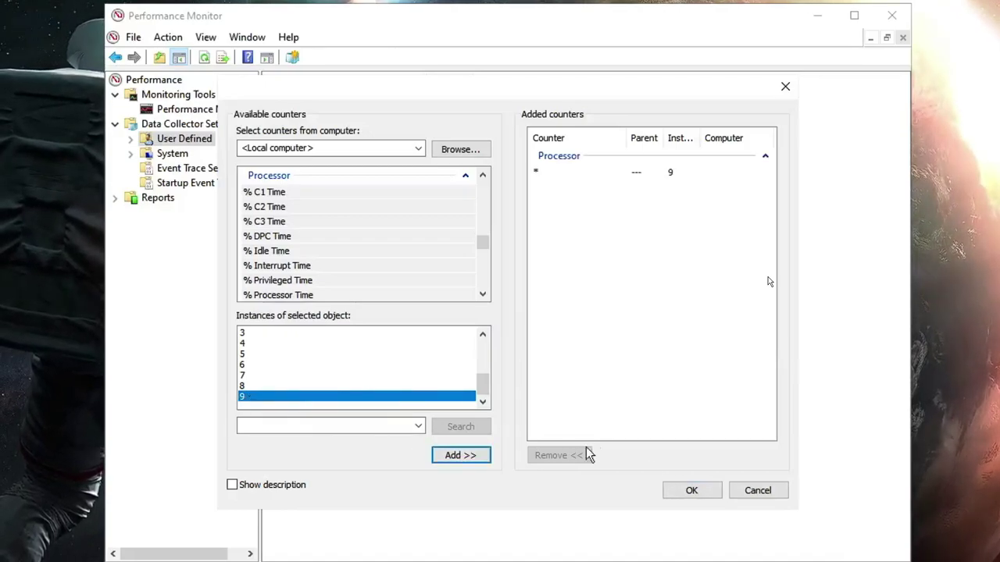
click(692, 492)
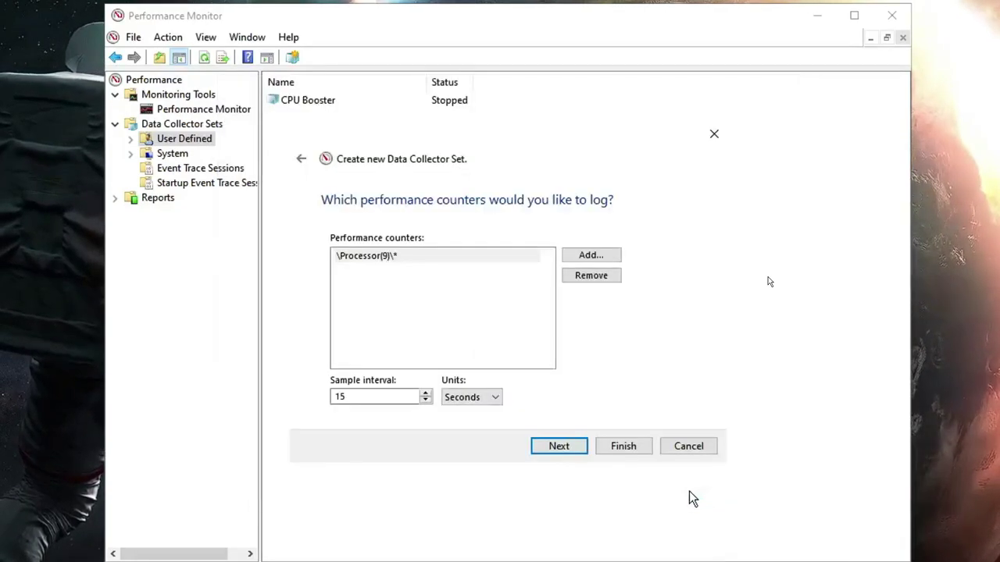
- Add the Process Thread Count counter for _Total, finish the CPU Boost set, and close Performance Monitor
click(591, 256)
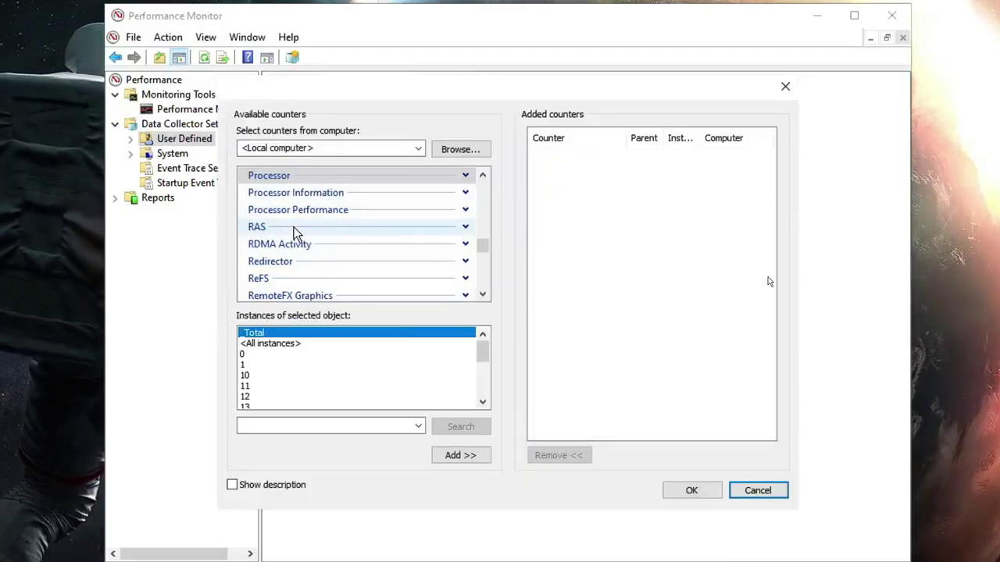
scroll(275, 209, up, 1)
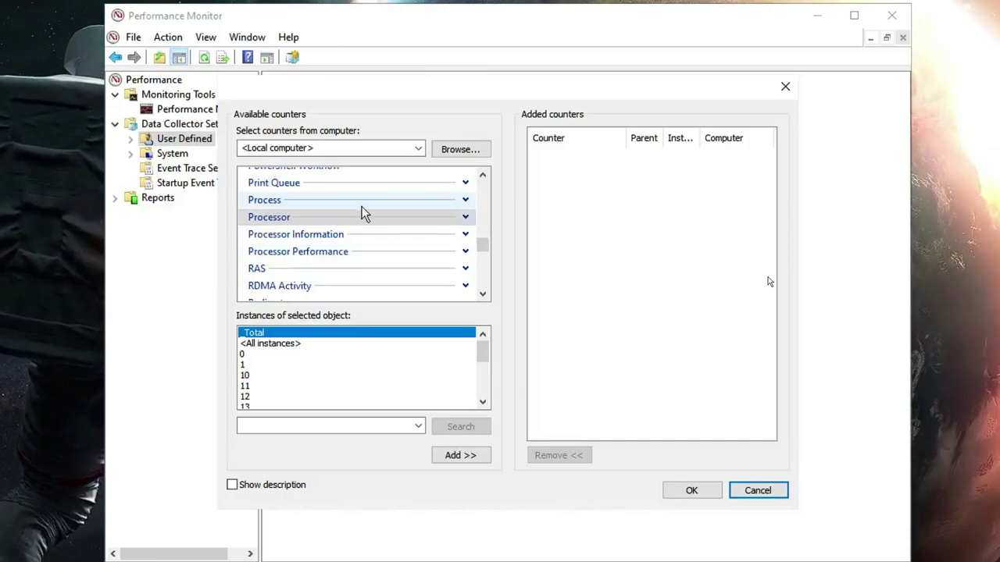
click(465, 200)
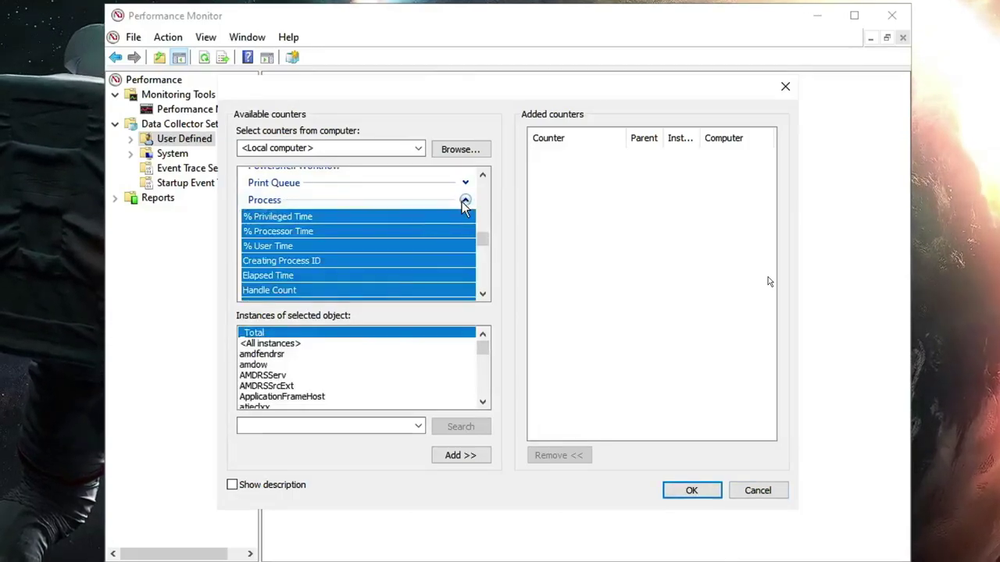
scroll(352, 249, down, 6)
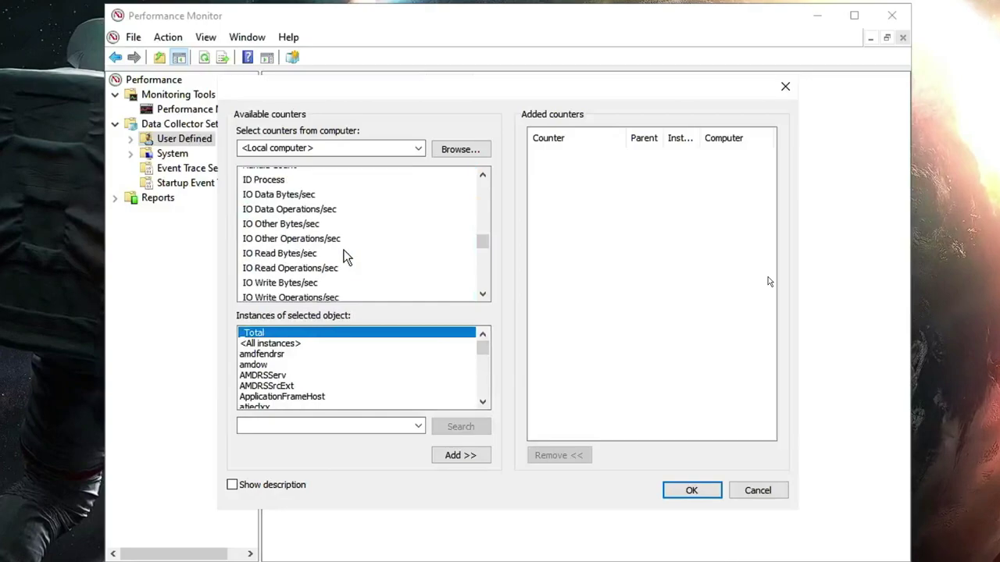
scroll(318, 261, down, 2)
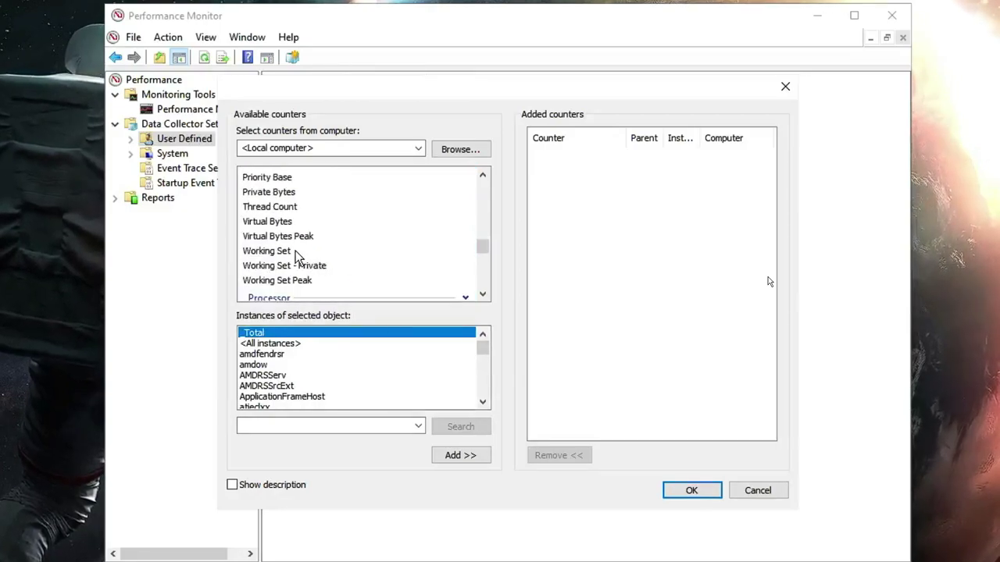
click(293, 207)
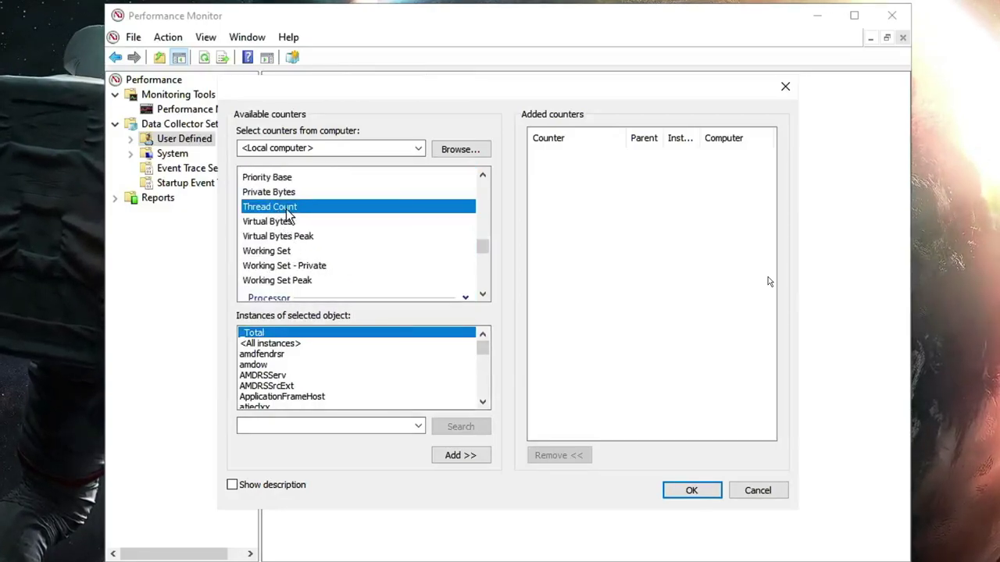
click(459, 455)
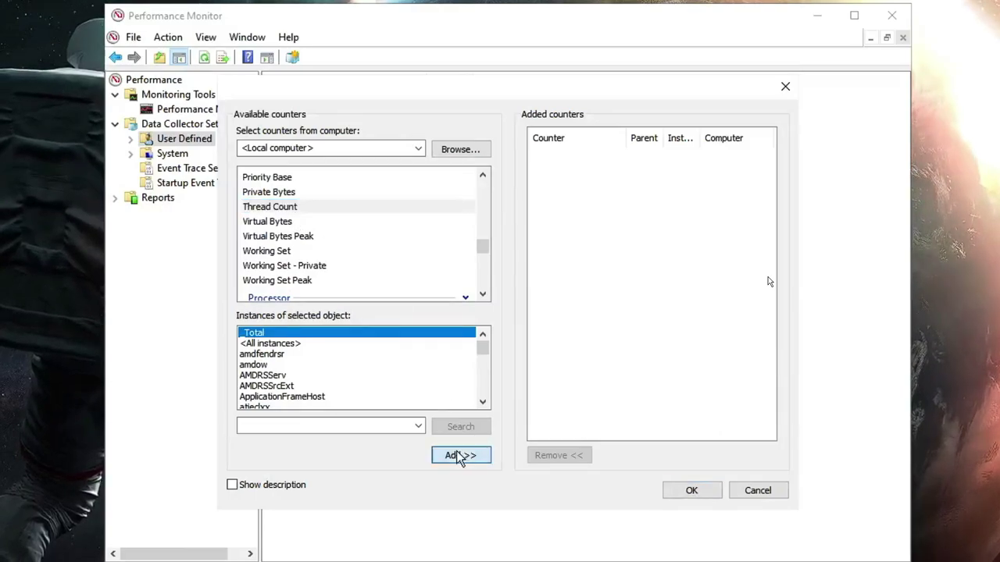
click(678, 495)
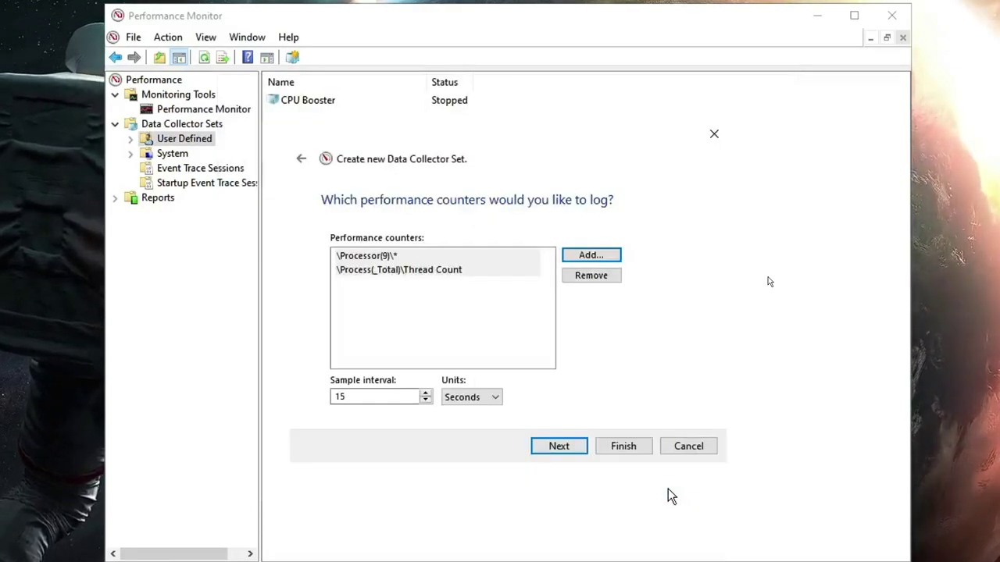
click(617, 447)
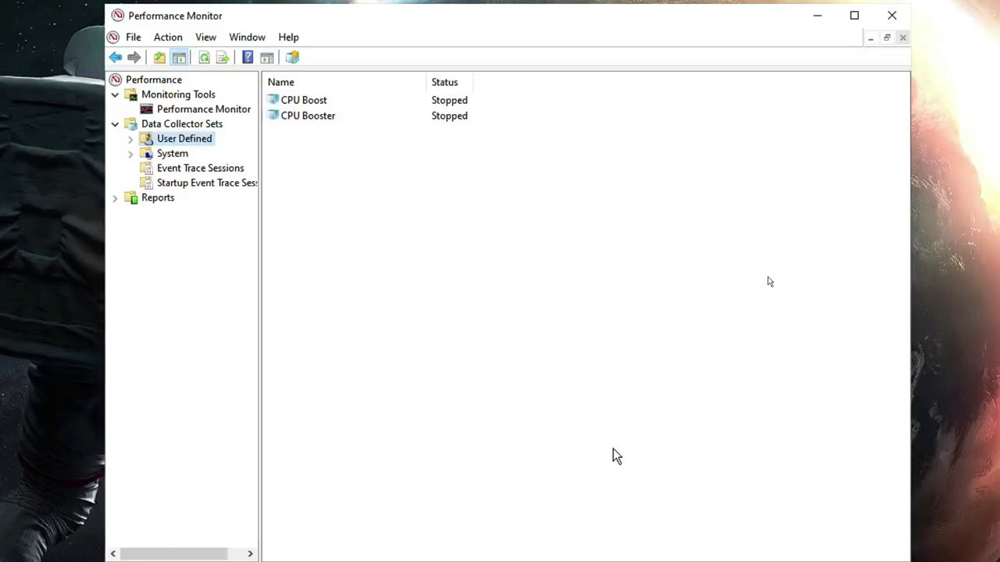
click(893, 17)
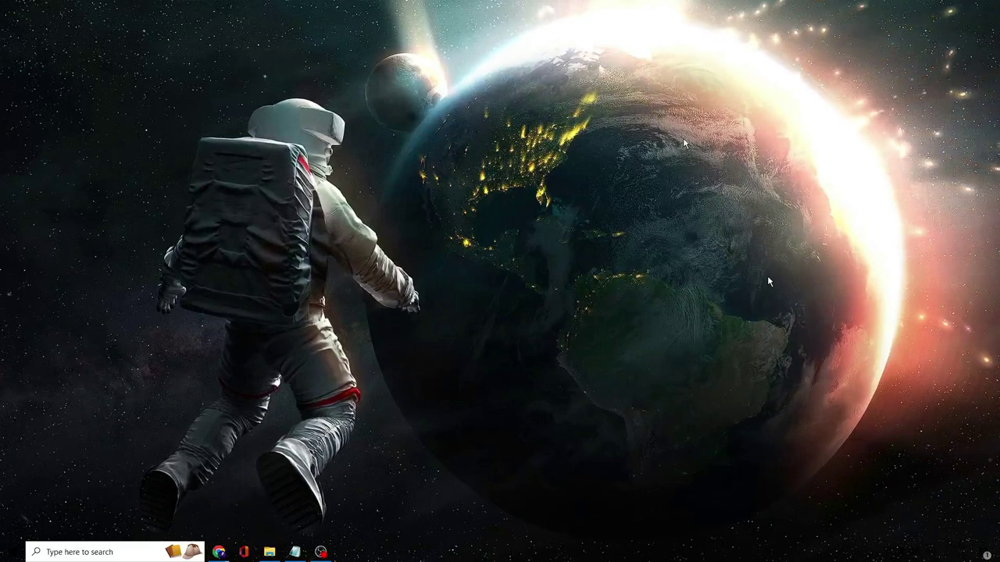
key(alt+Tab)
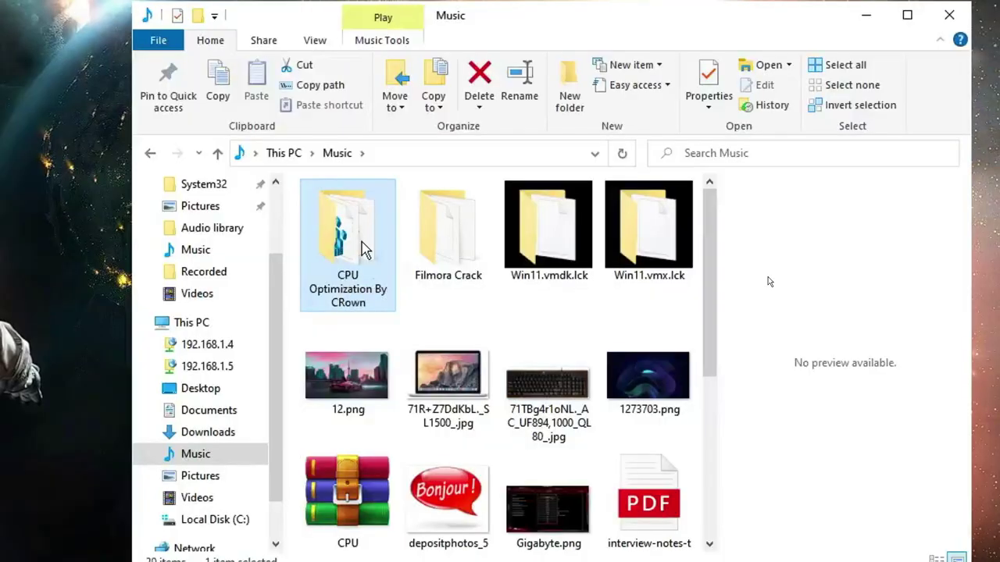
- Open the CPU Optimization By CRown folder and preview its three .reg files and QuickCpuSetup installer
double_click(602, 225)
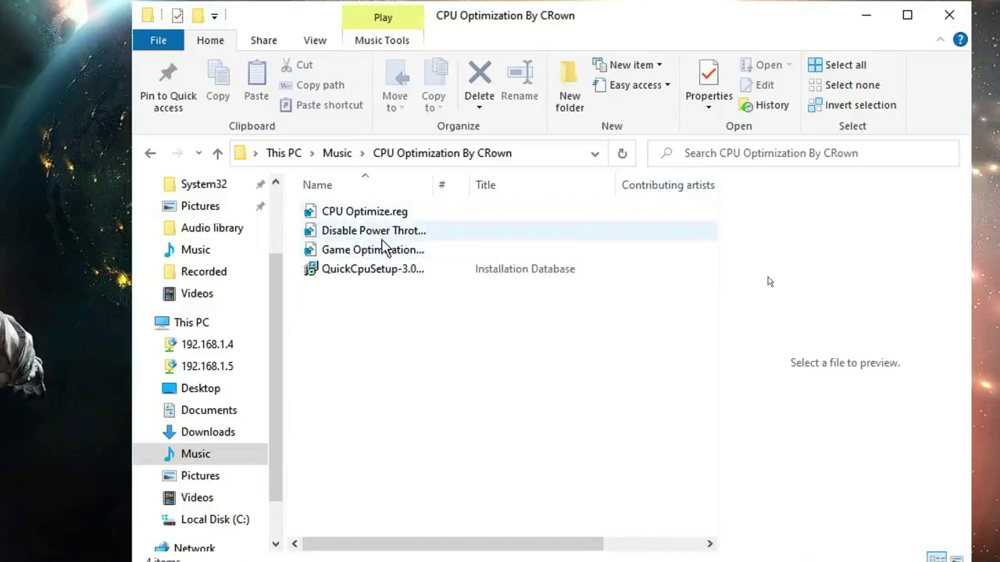
click(361, 220)
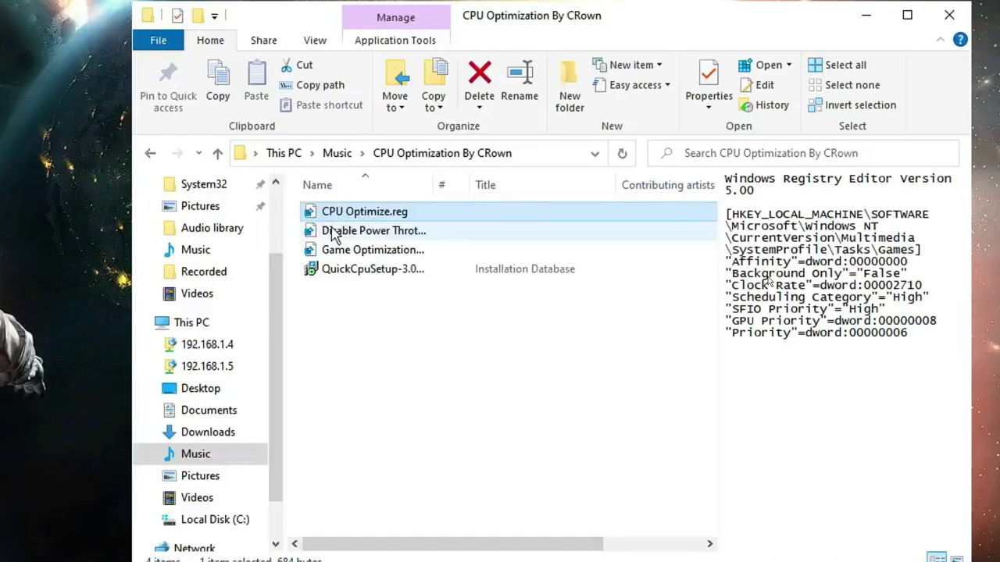
click(347, 235)
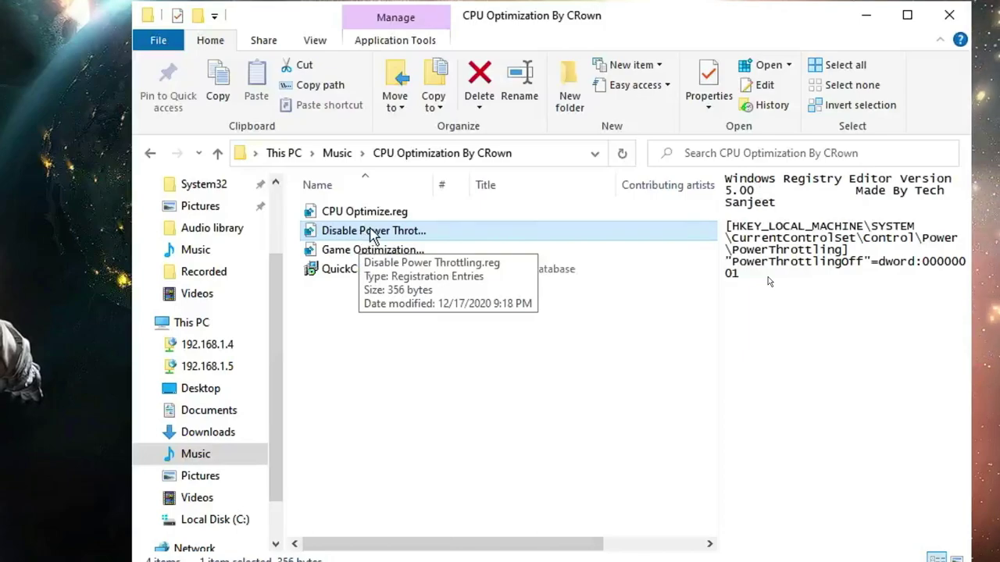
click(361, 256)
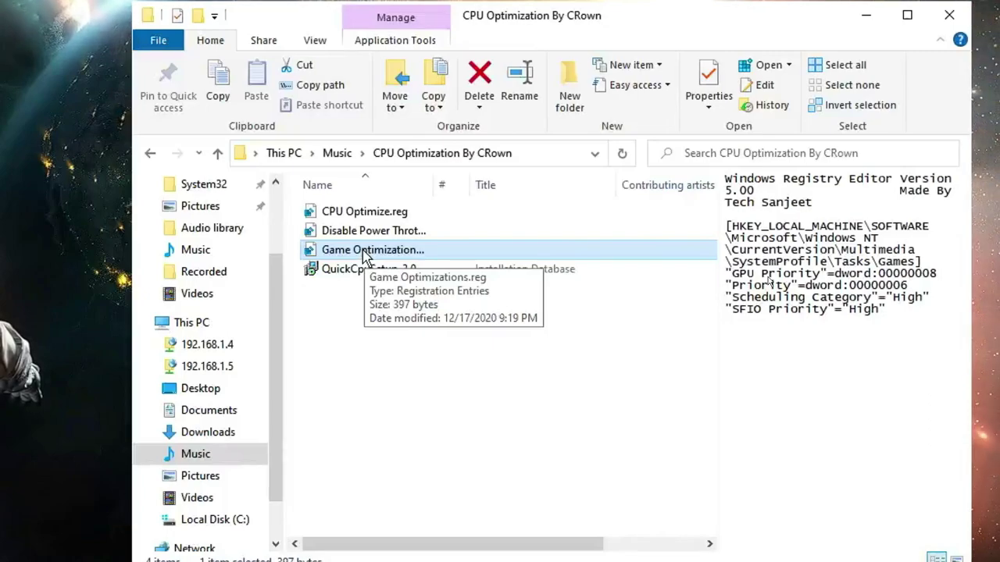
click(357, 273)
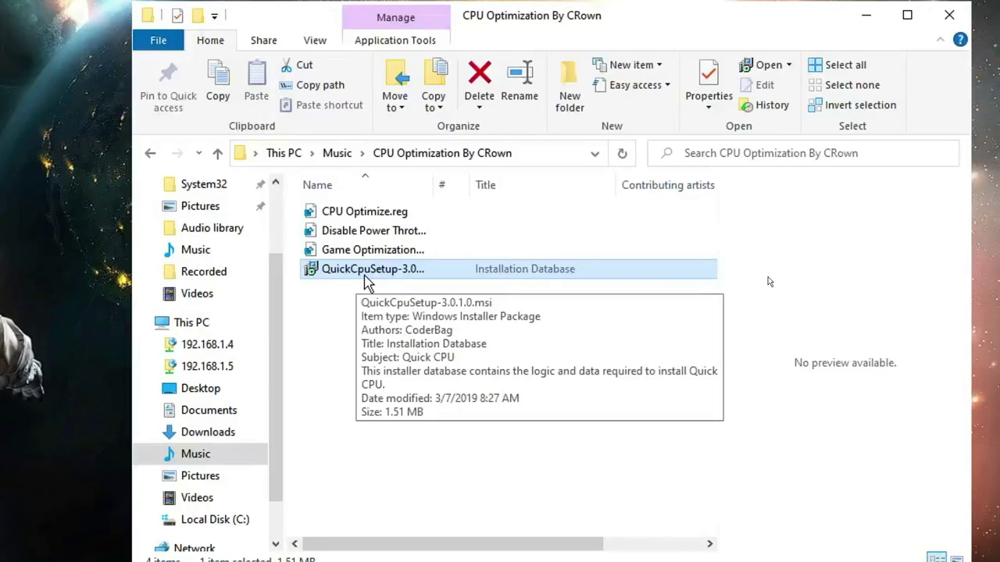
right_click(366, 270)
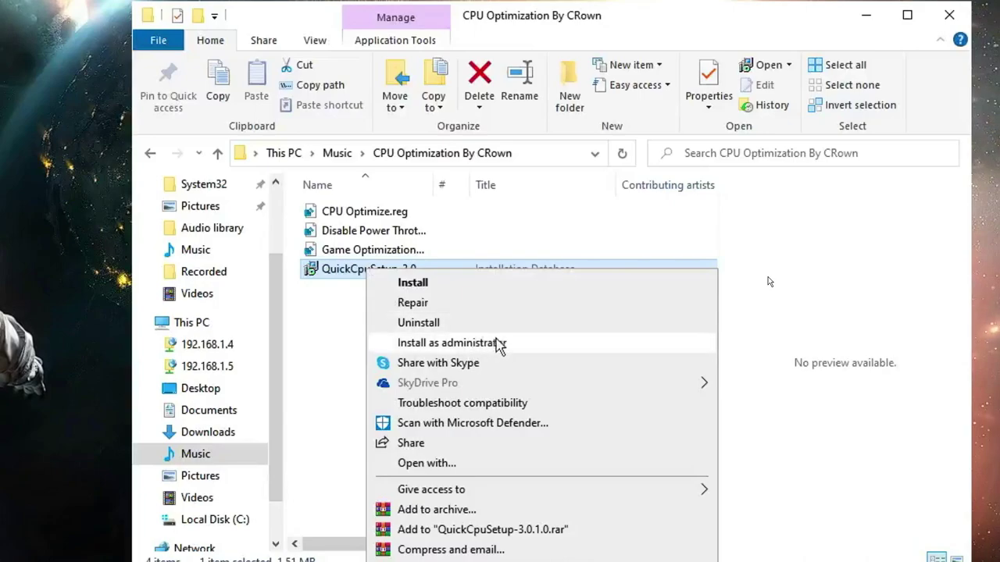
- Launch Quick CPU as administrator and dismiss the update check notice
click(340, 338)
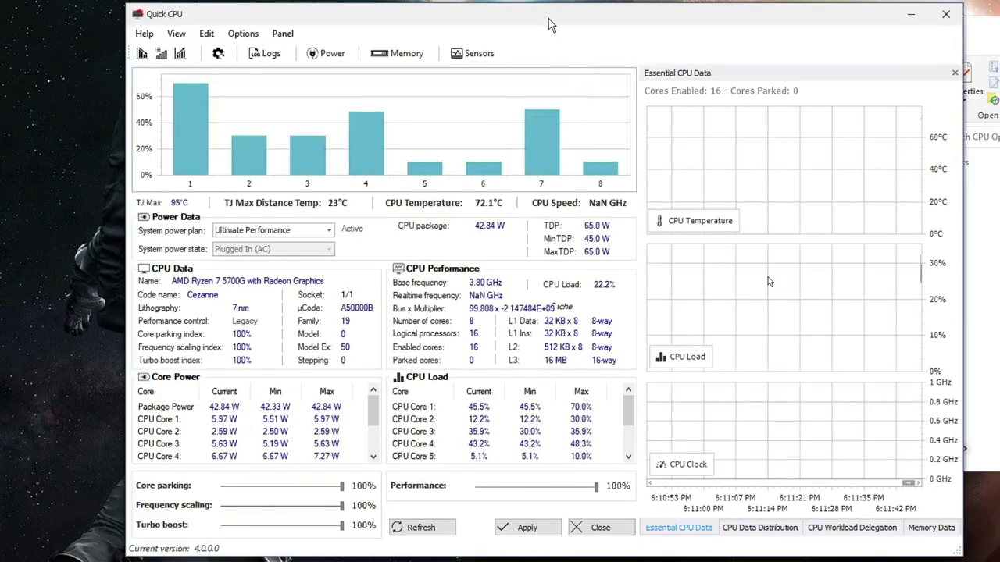
click(650, 335)
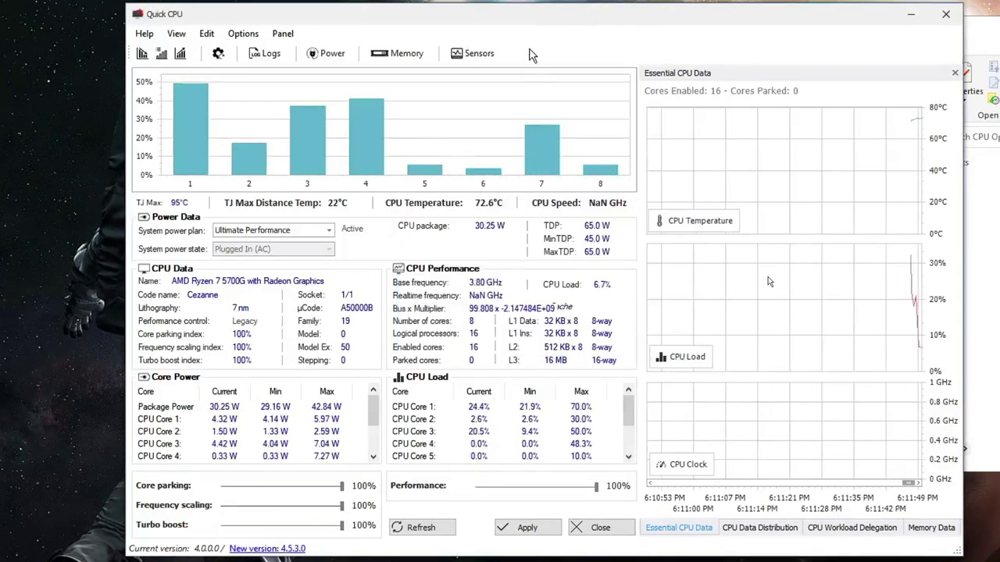
drag(527, 23, 645, 23)
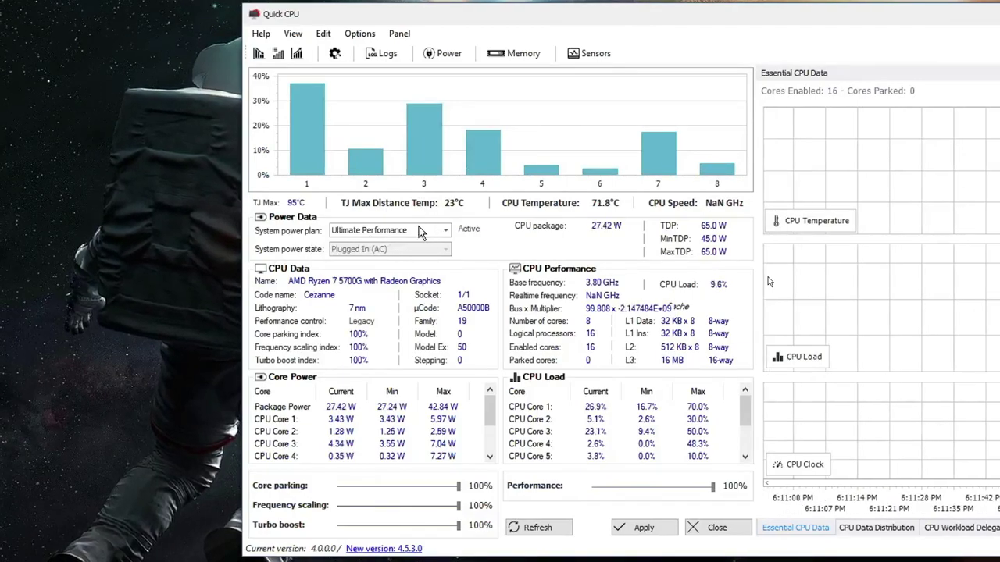
- Apply the 100% core parking, frequency scaling and turbo boost settings, then exit Quick CPU
scroll(390, 425, down, 2)
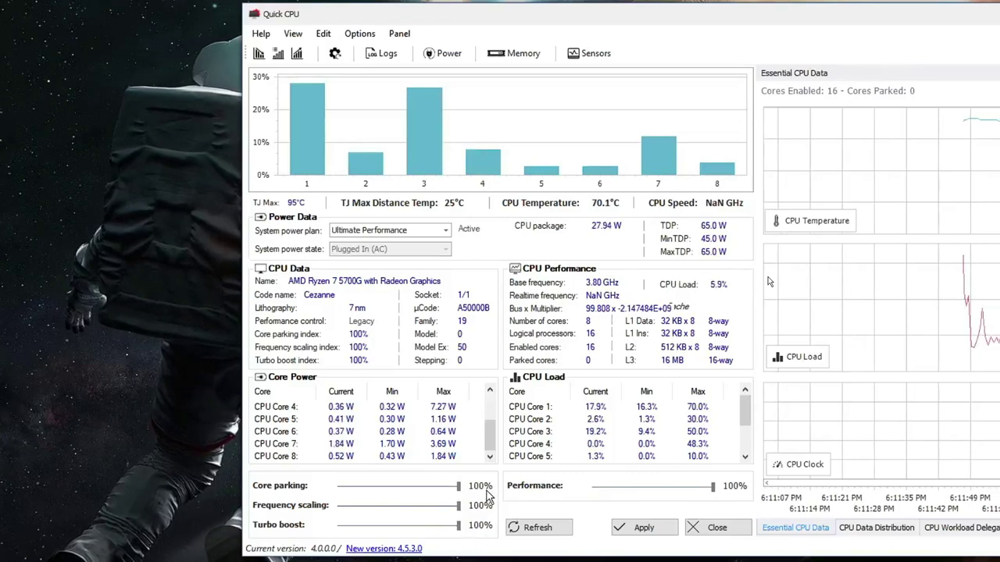
click(642, 529)
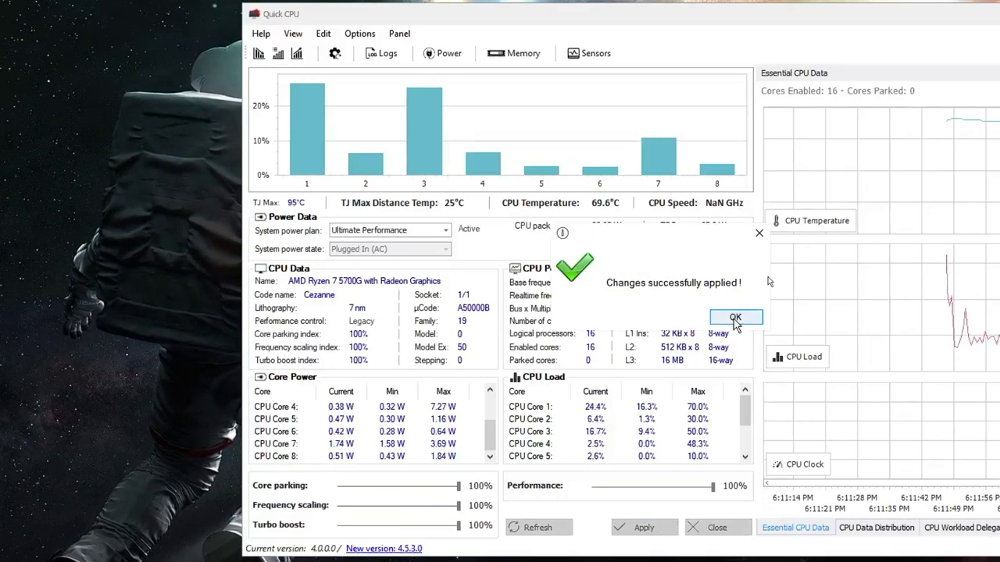
click(735, 317)
key(alt+F4)
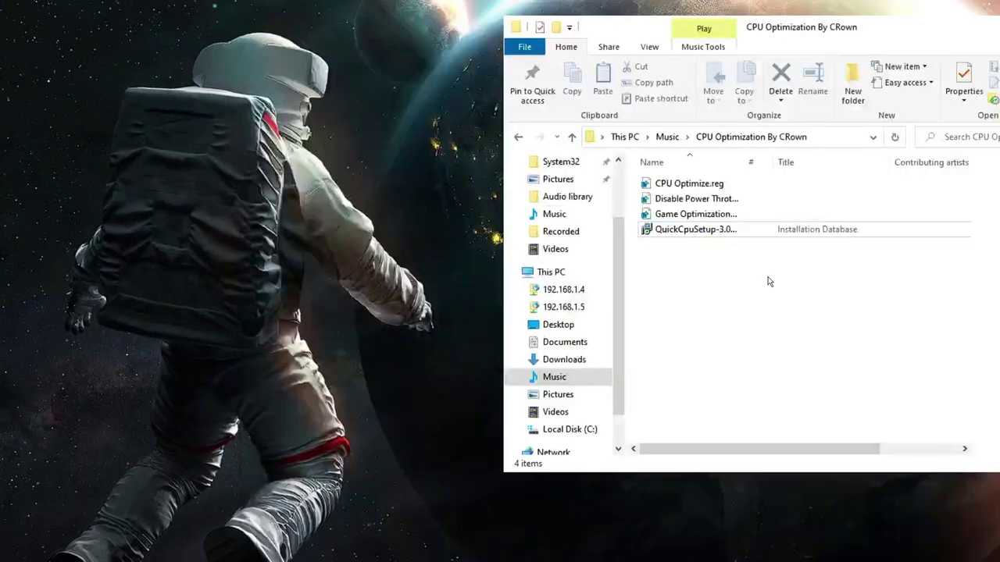
- Close File Explorer so only the desktop remains
key(alt+F4)
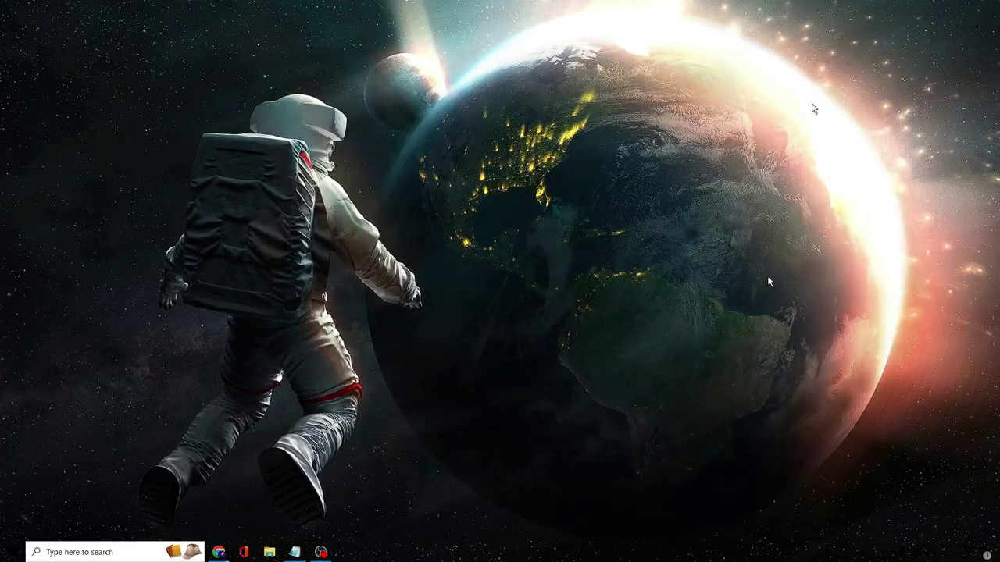